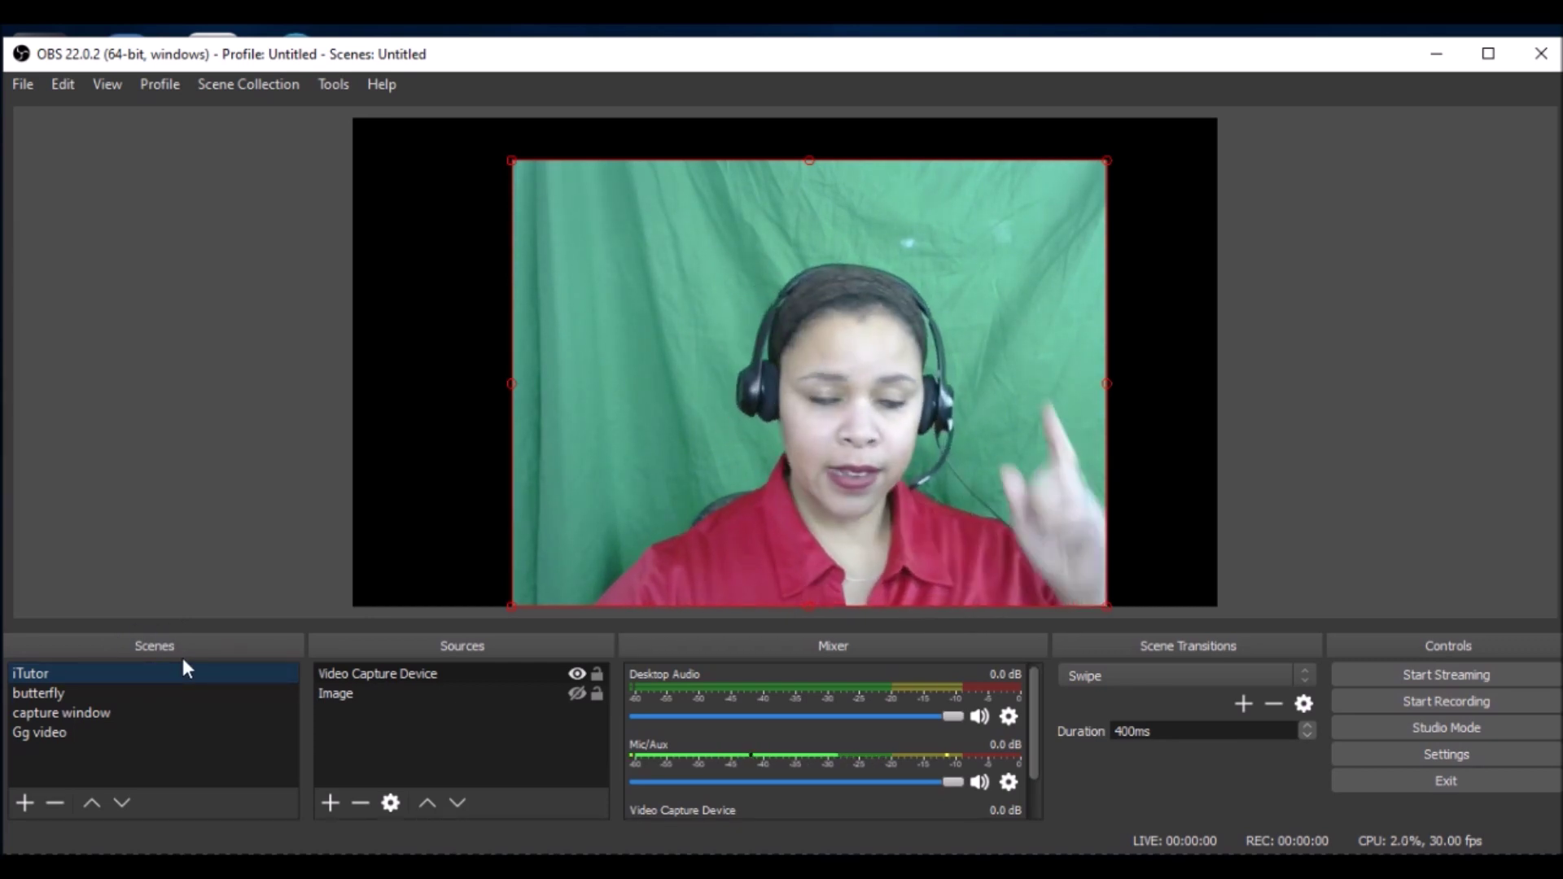
Step: Search the web for 'obs', open the official OBS website, then minimize the browser
click(609, 851)
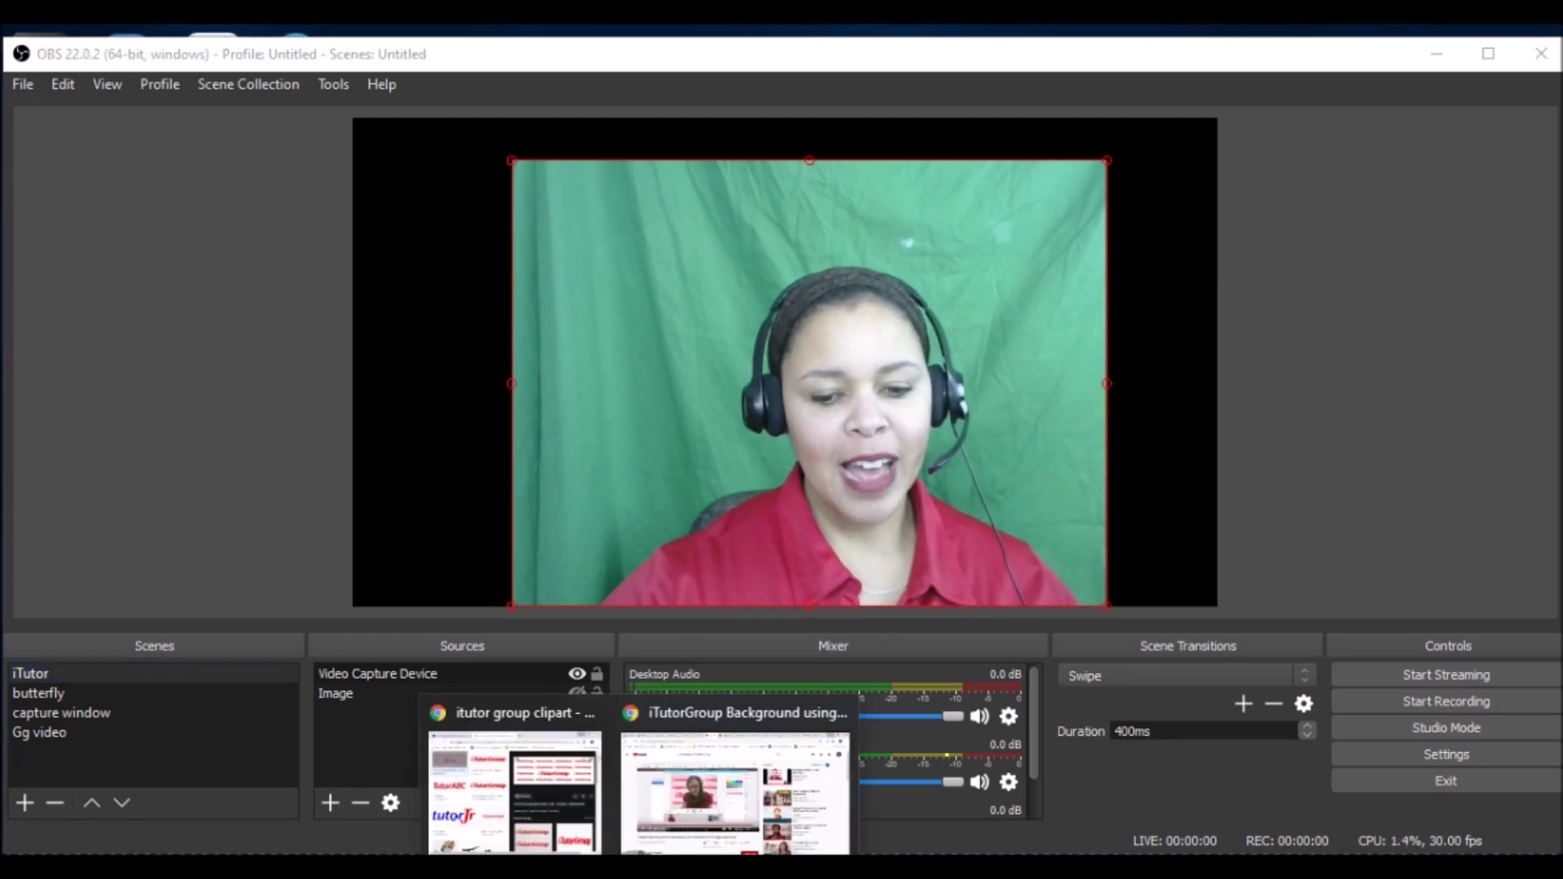
click(509, 745)
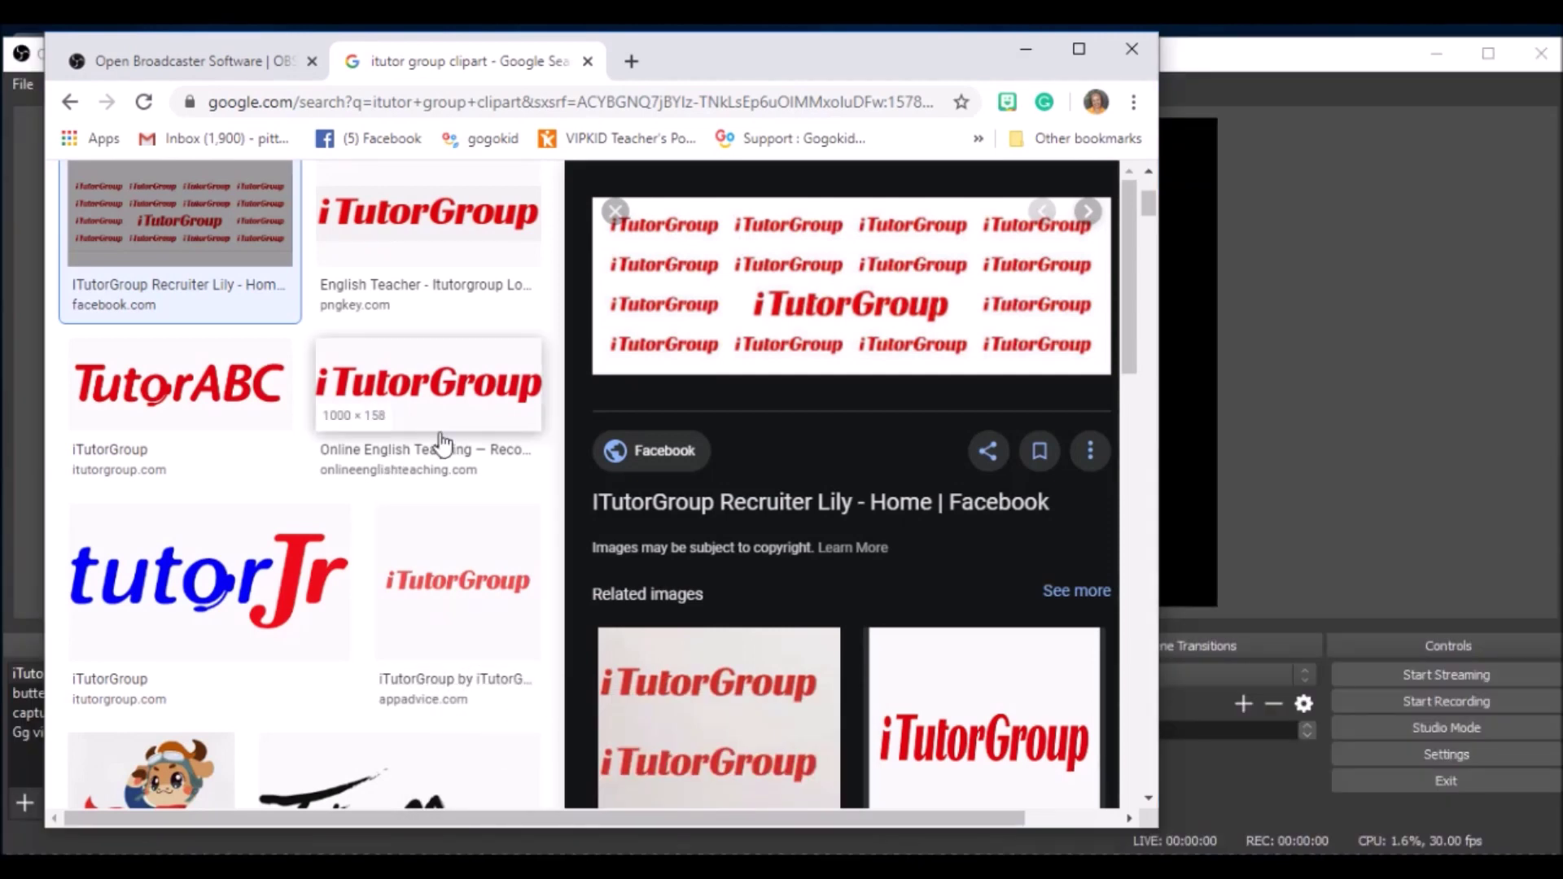
click(193, 63)
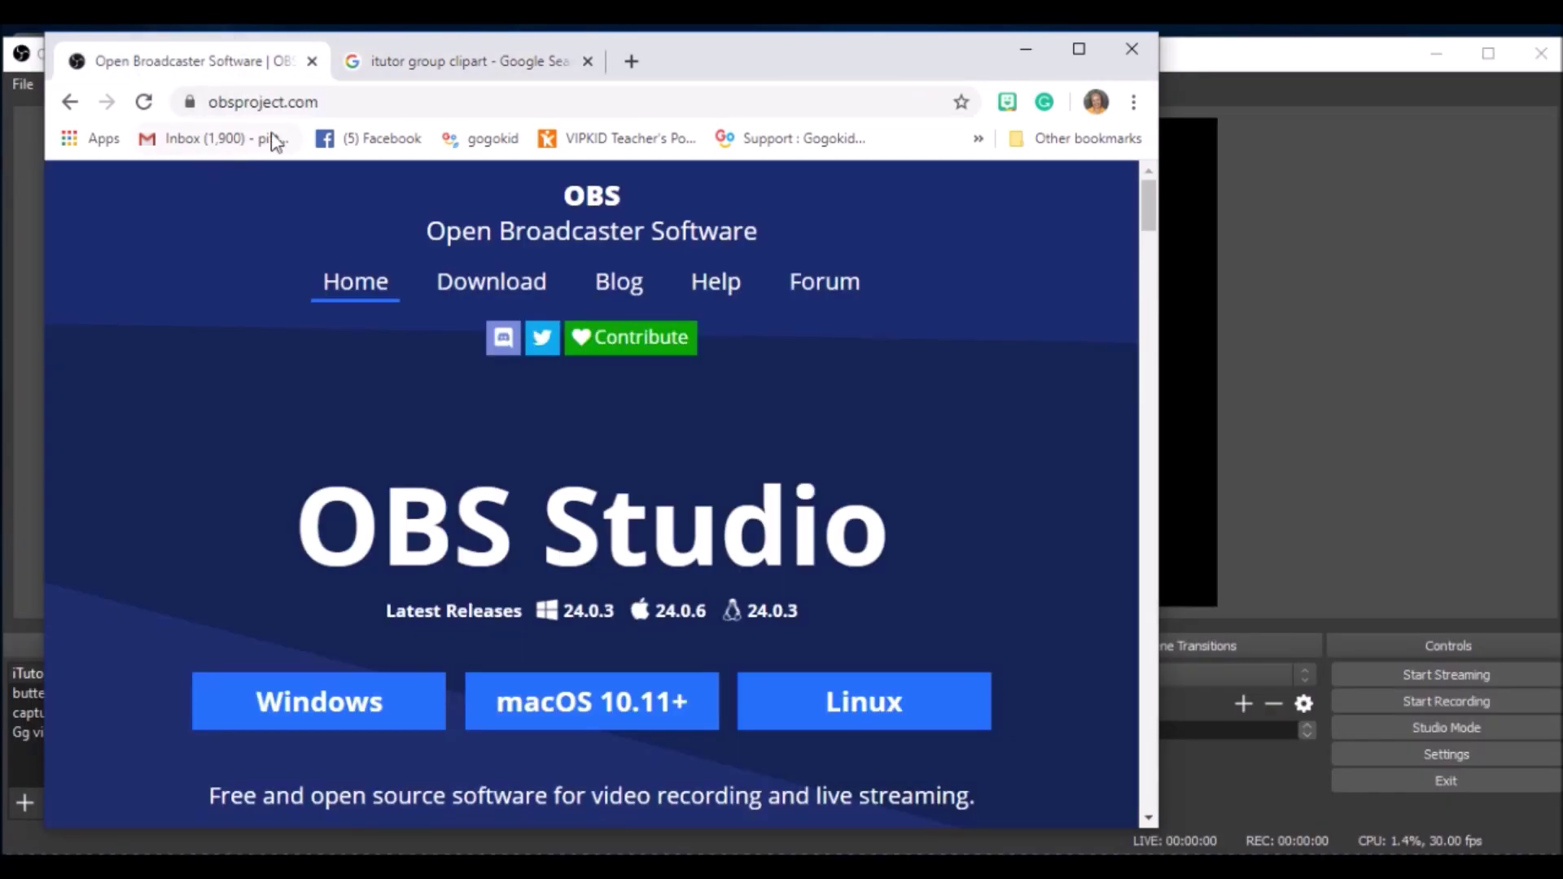
click(285, 105)
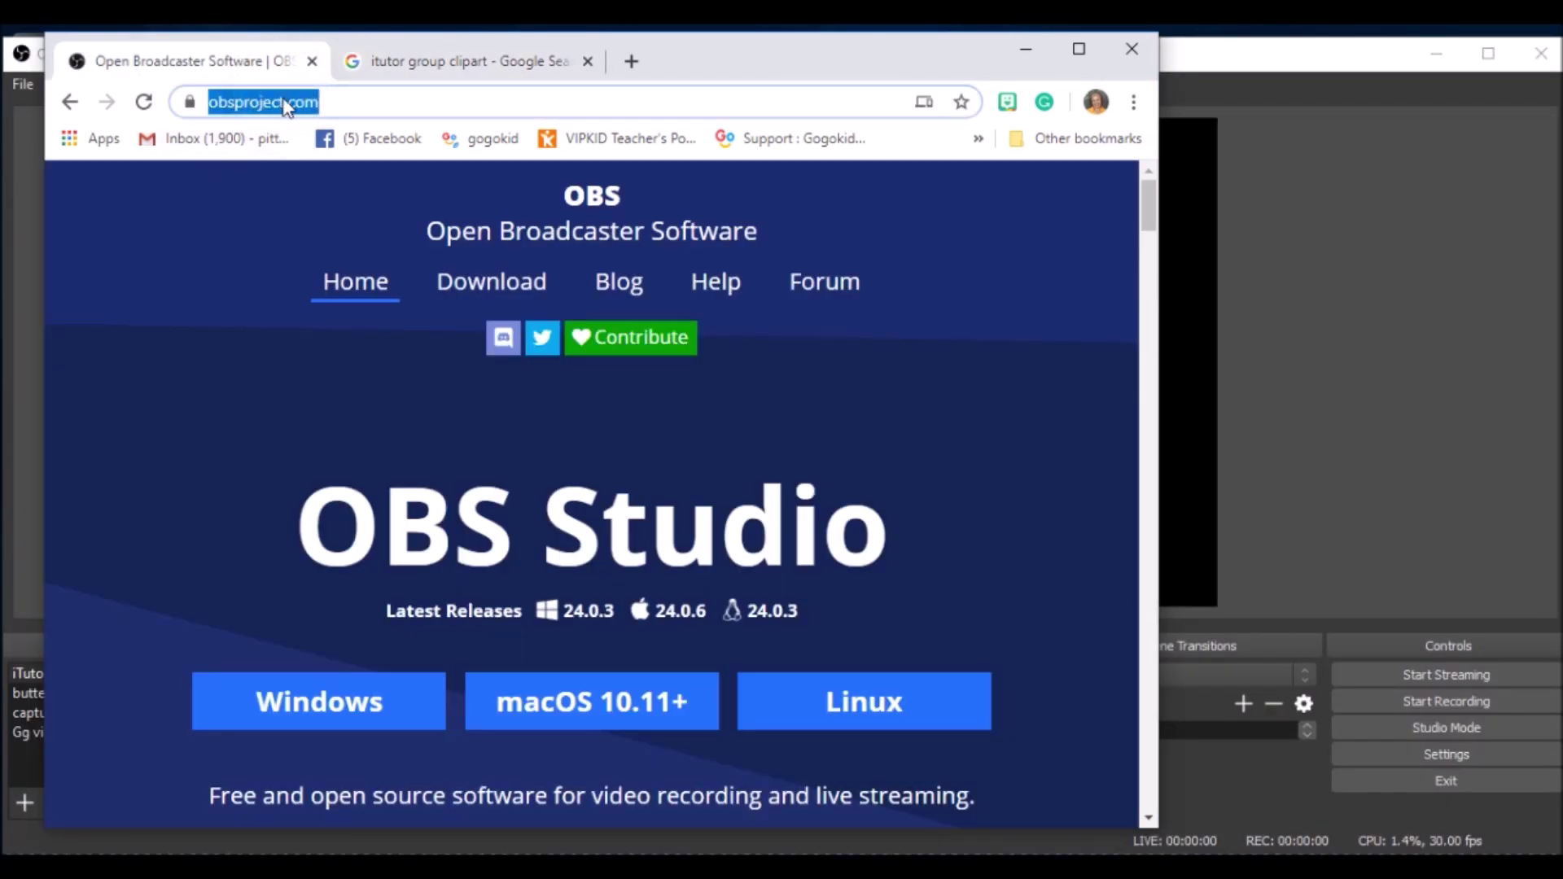
text(obs)
key(Return)
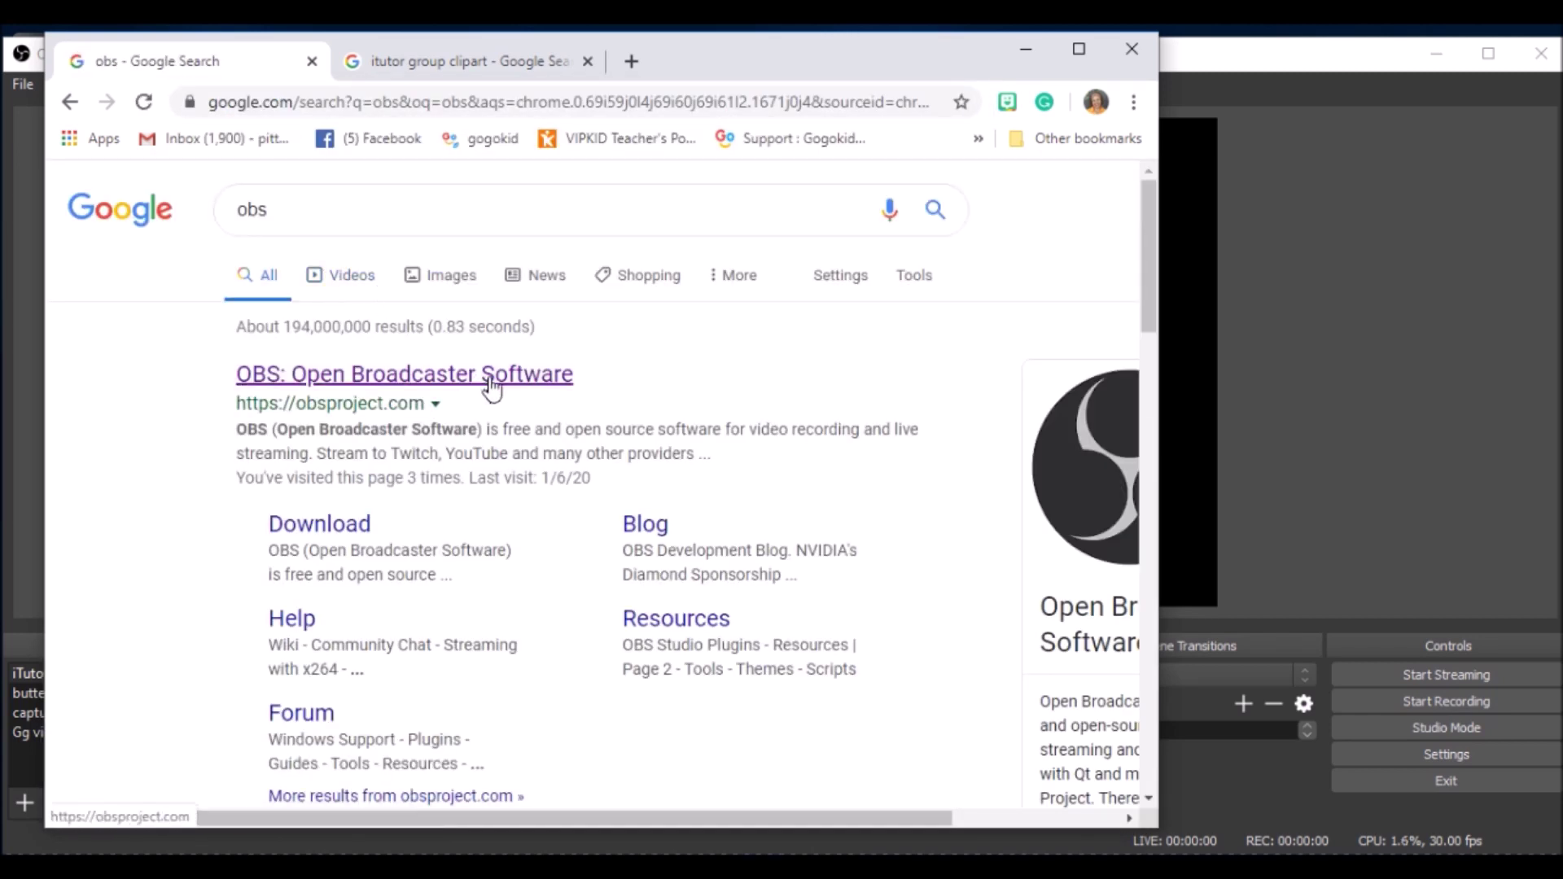
click(500, 383)
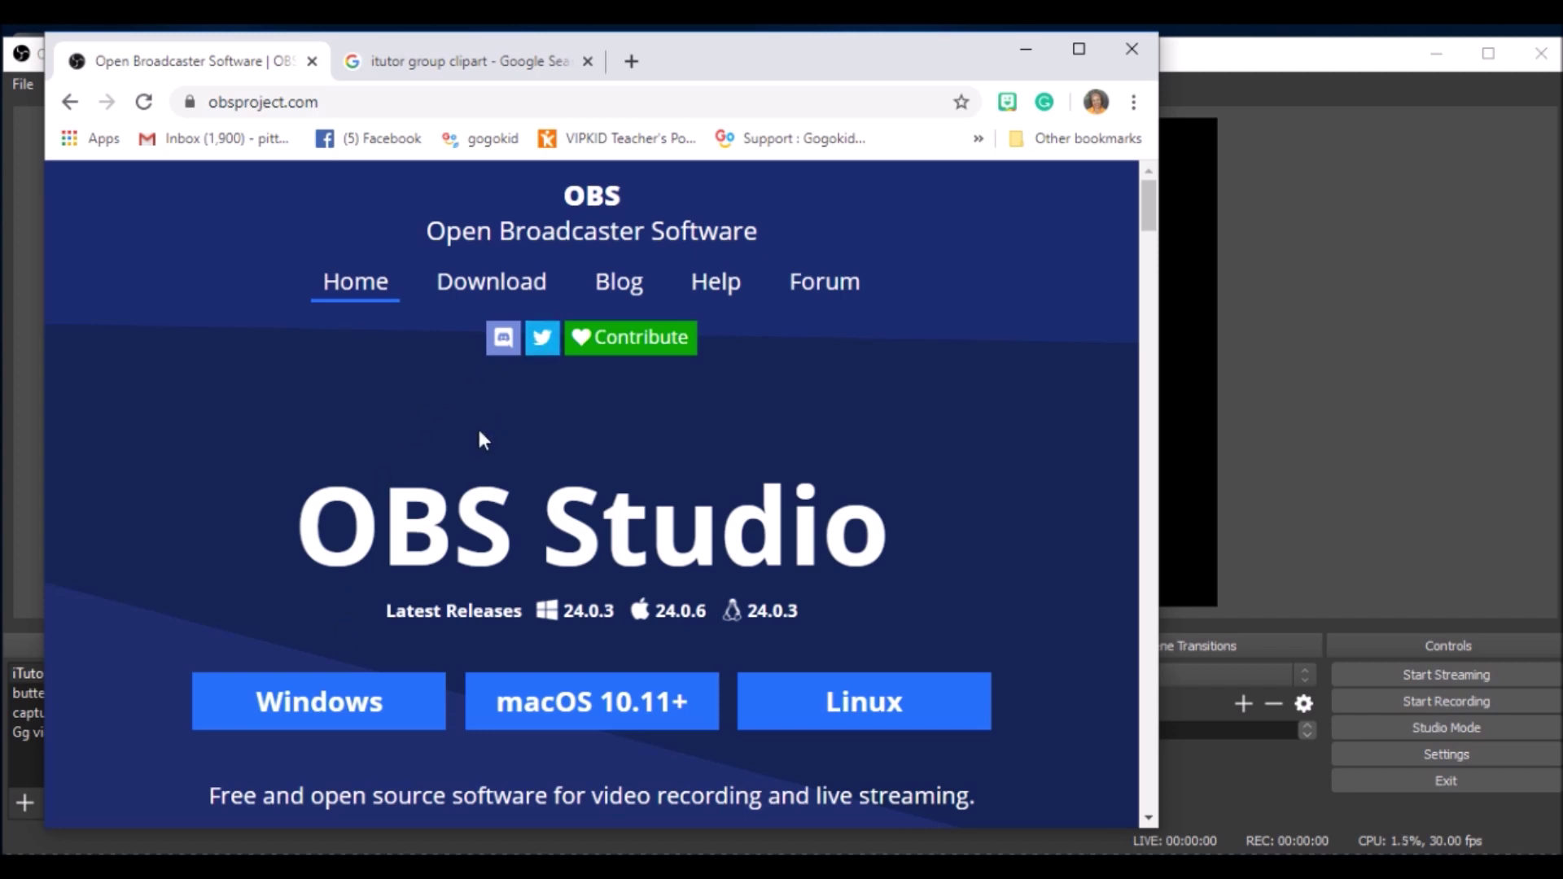
click(1022, 50)
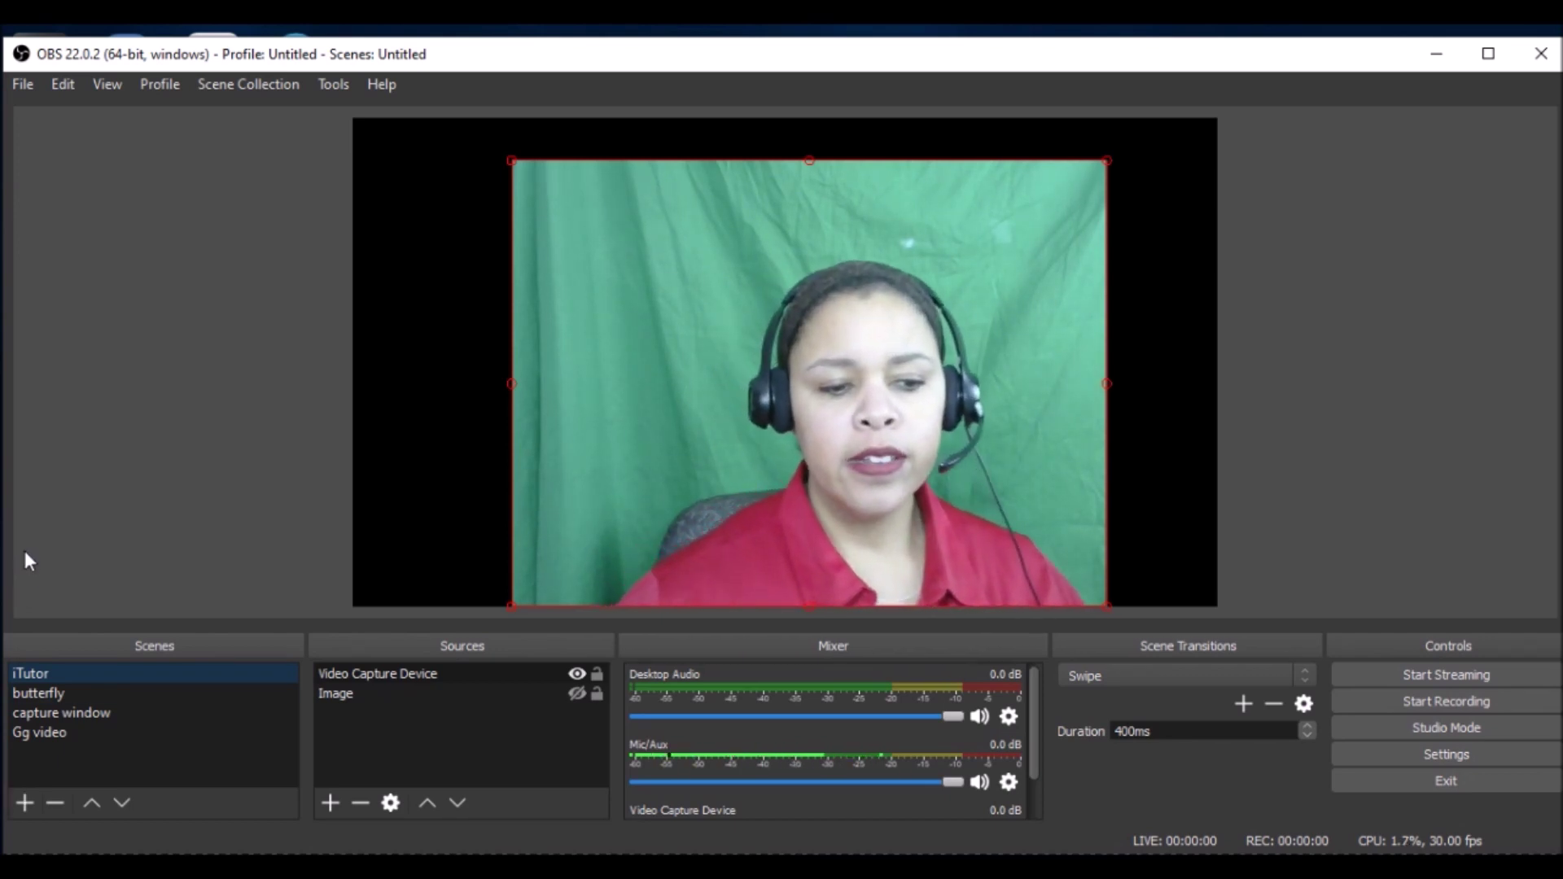
Step: Create a new scene named 'new'
click(22, 804)
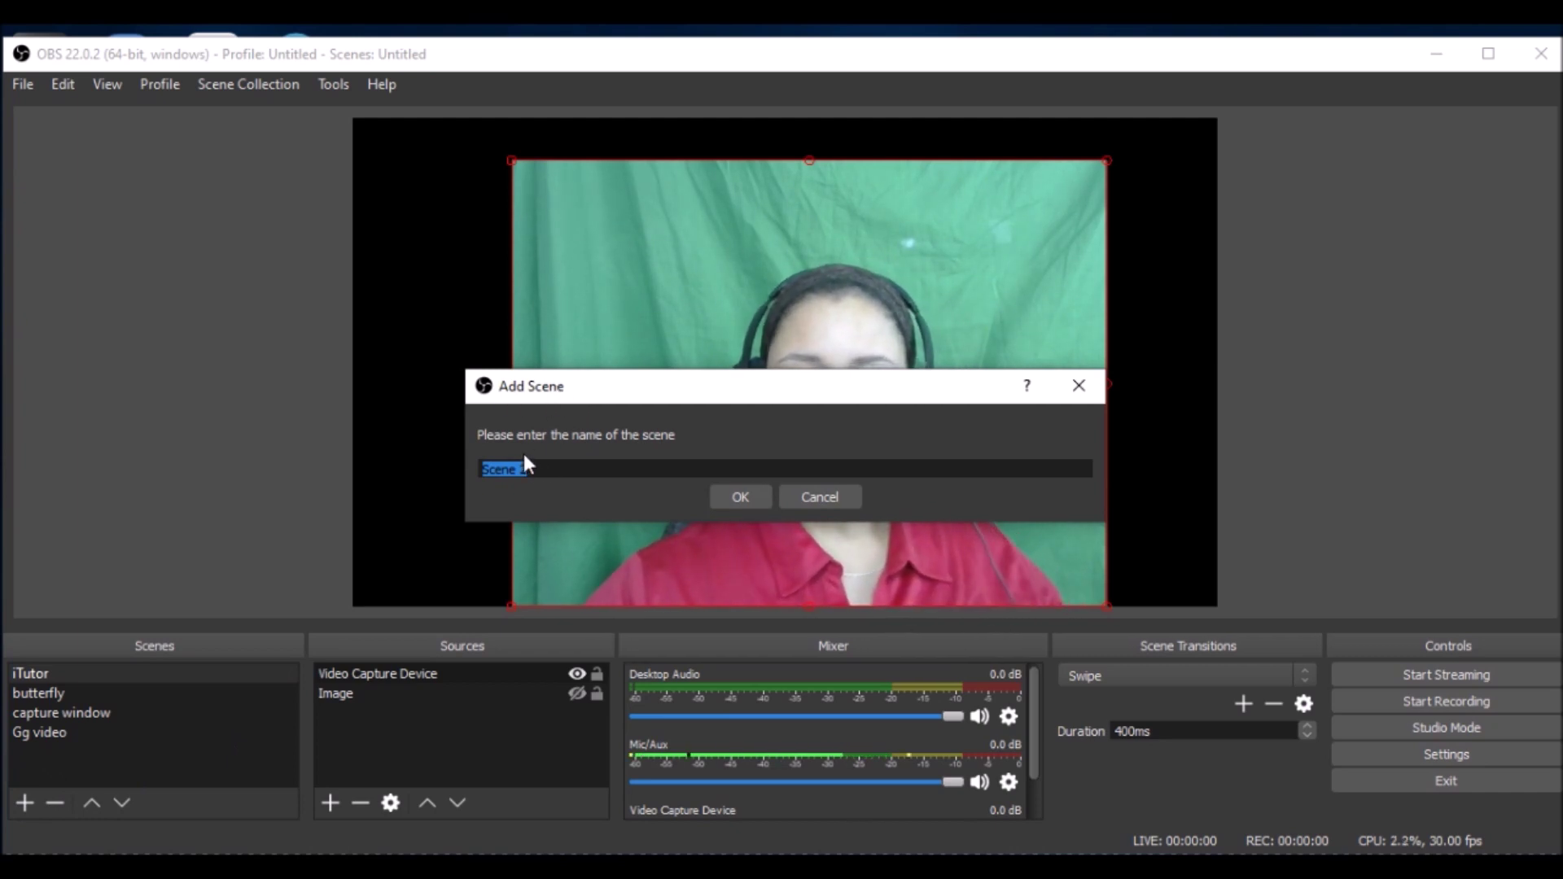
text(new)
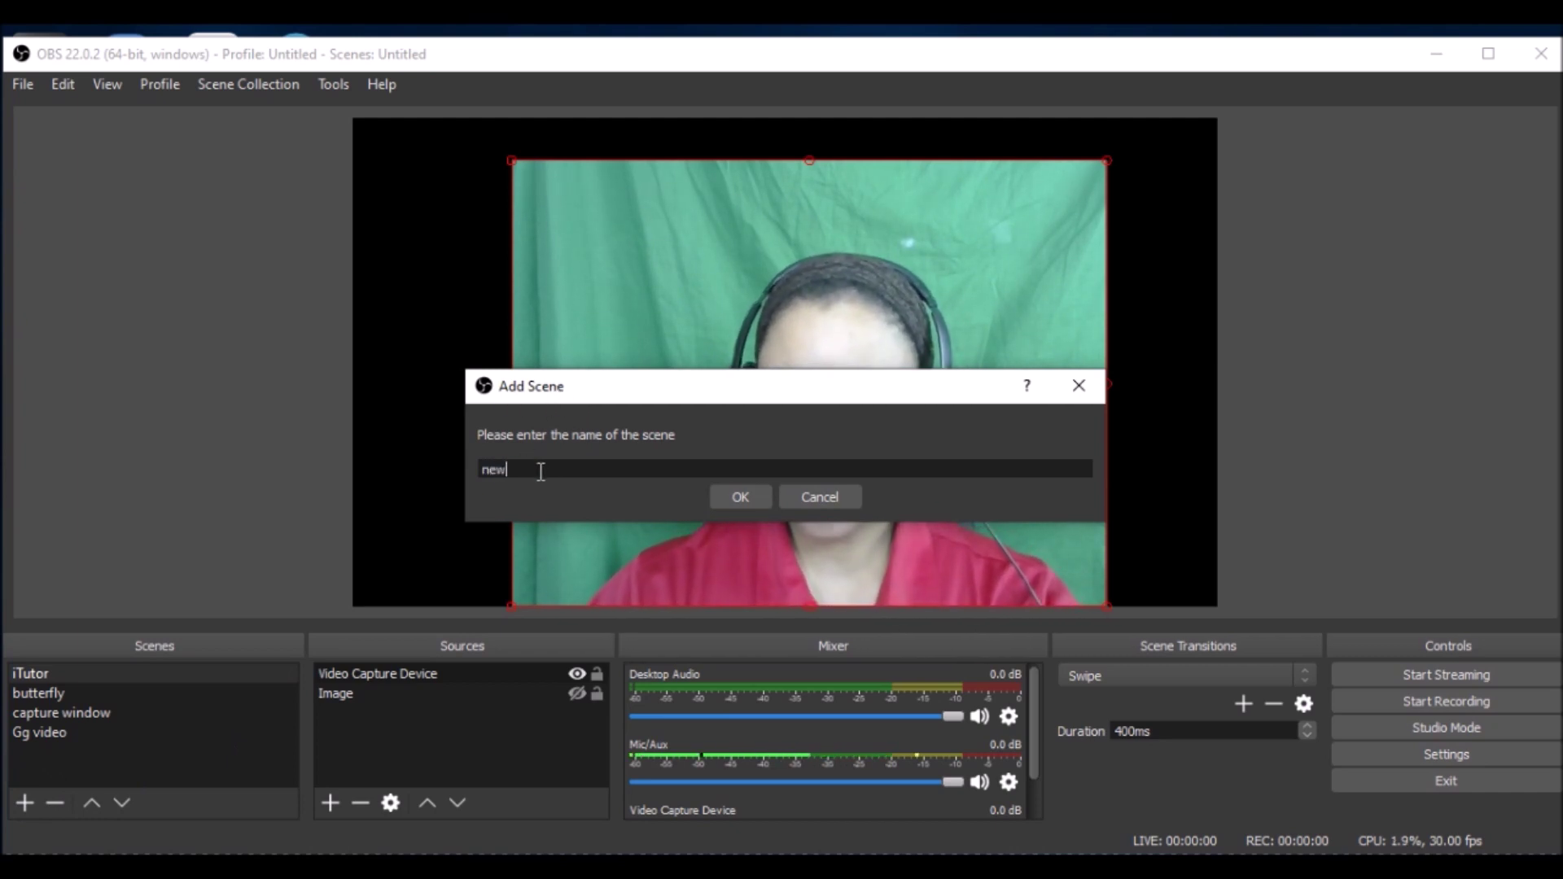
key(Return)
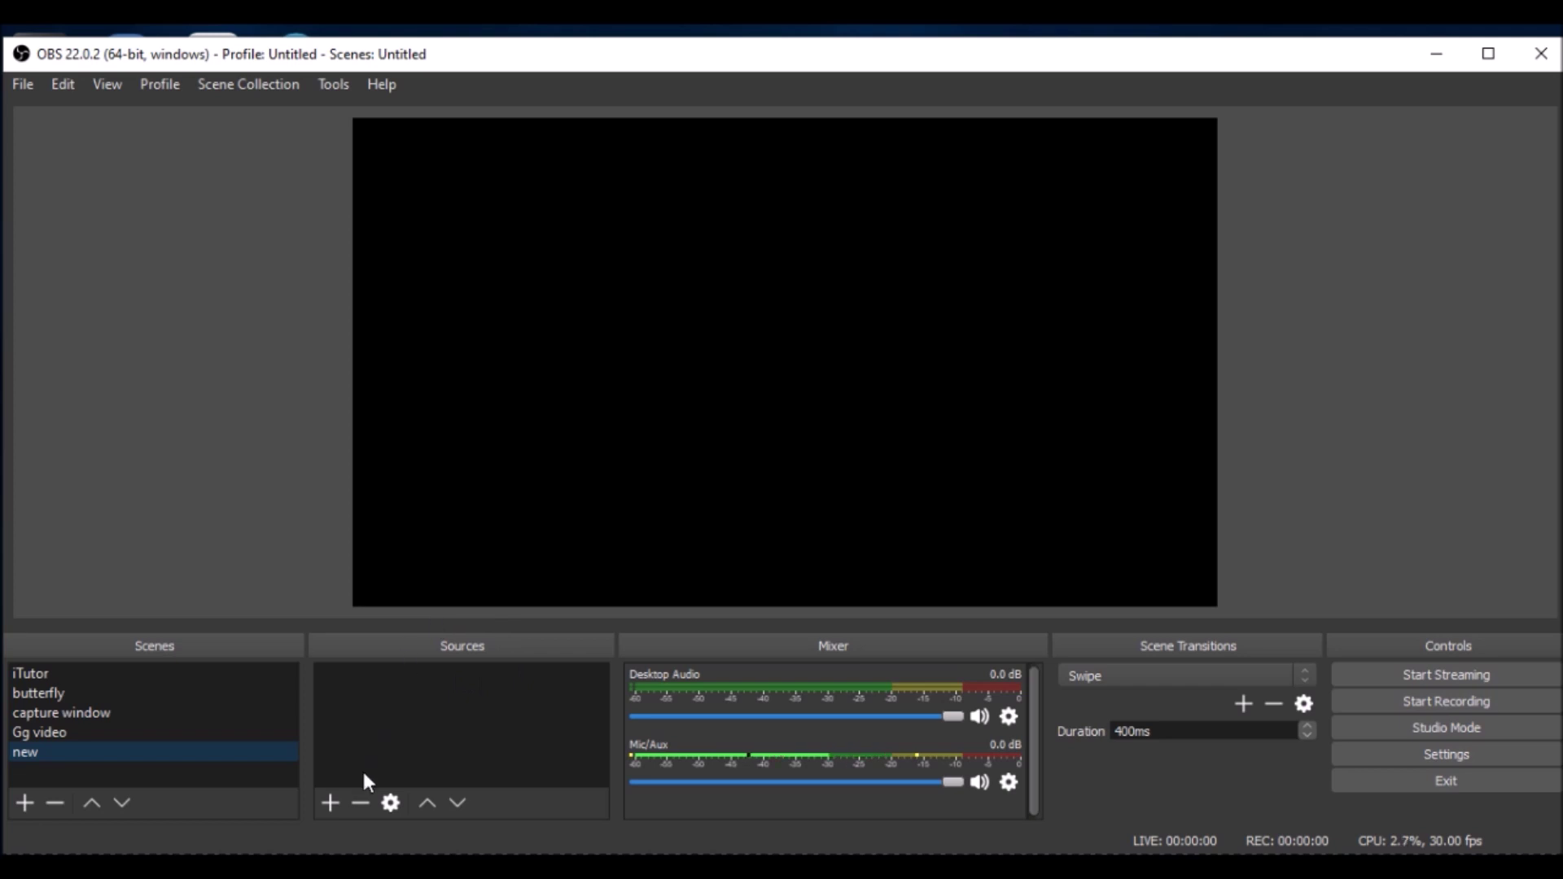
Step: Add a Video Capture Device 2 source using the Logitech HD Webcam C270
click(330, 803)
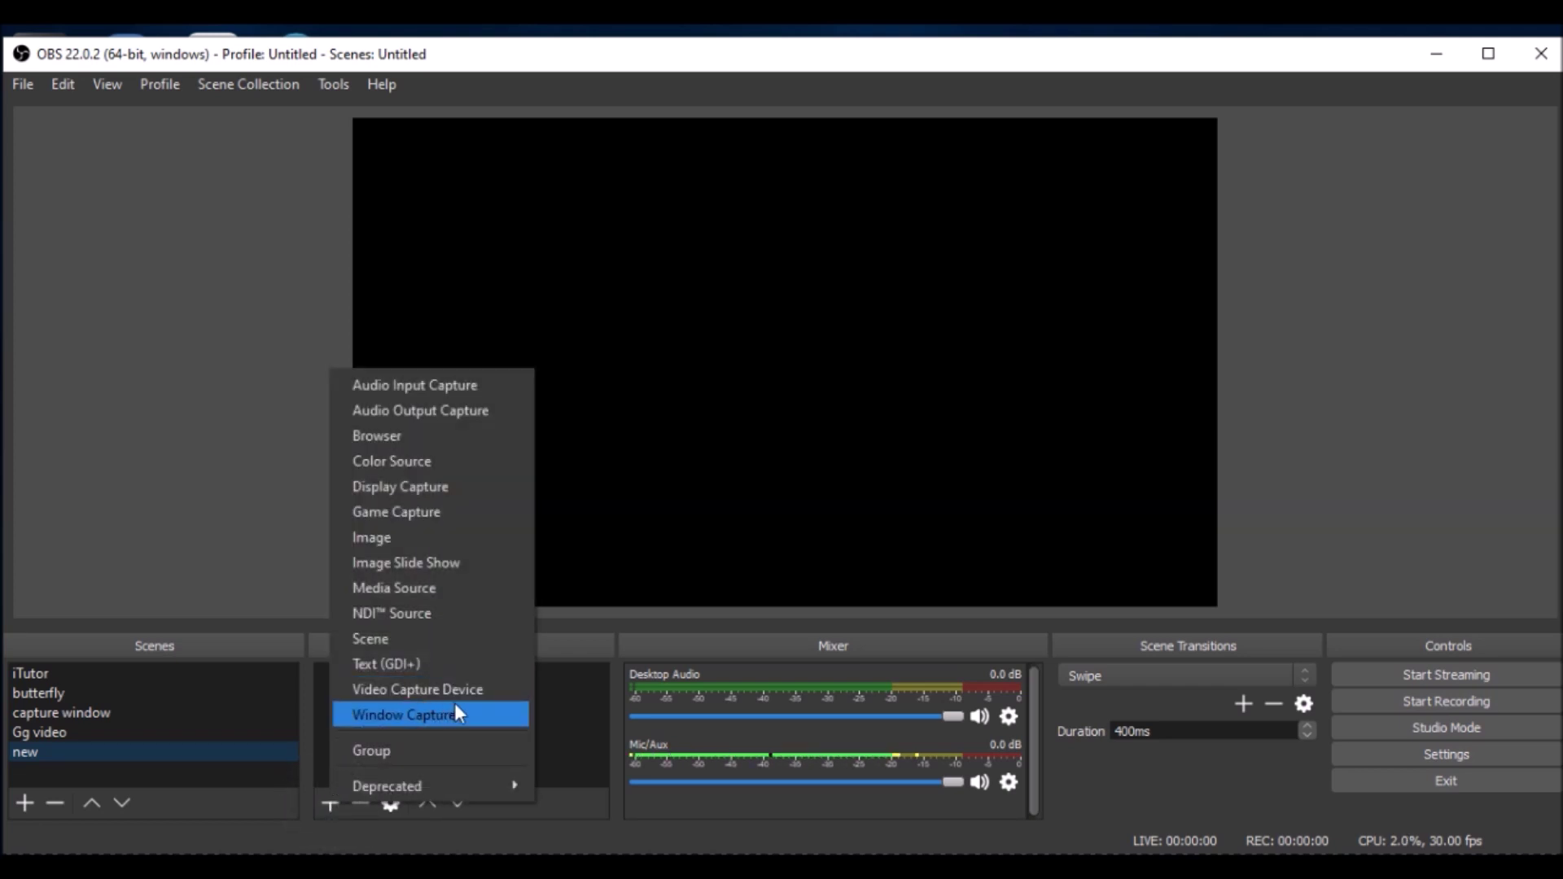
click(474, 694)
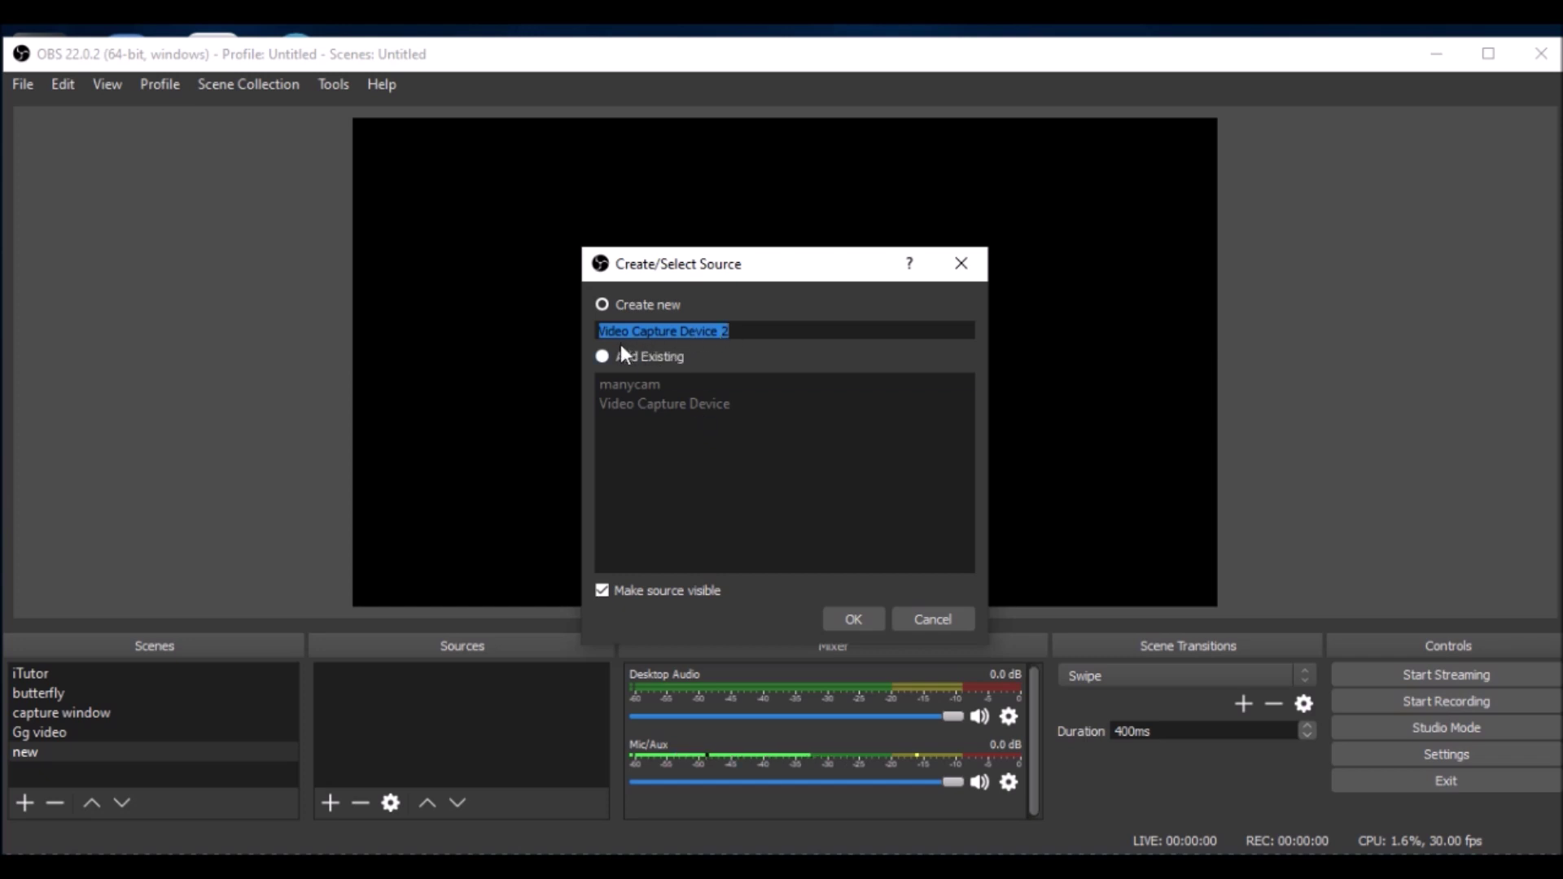
click(859, 616)
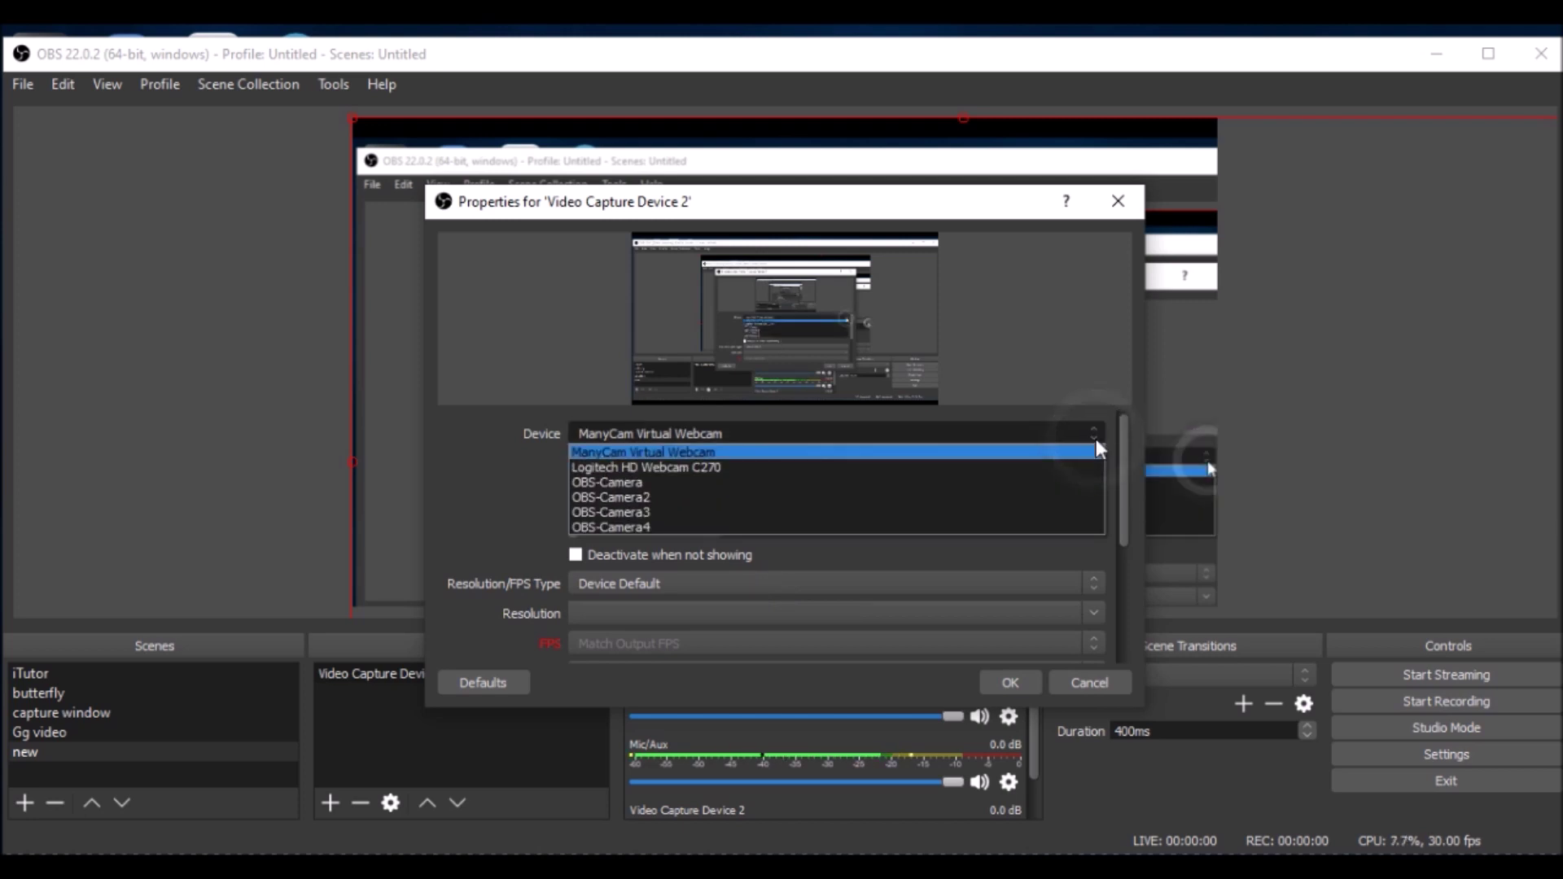
click(935, 467)
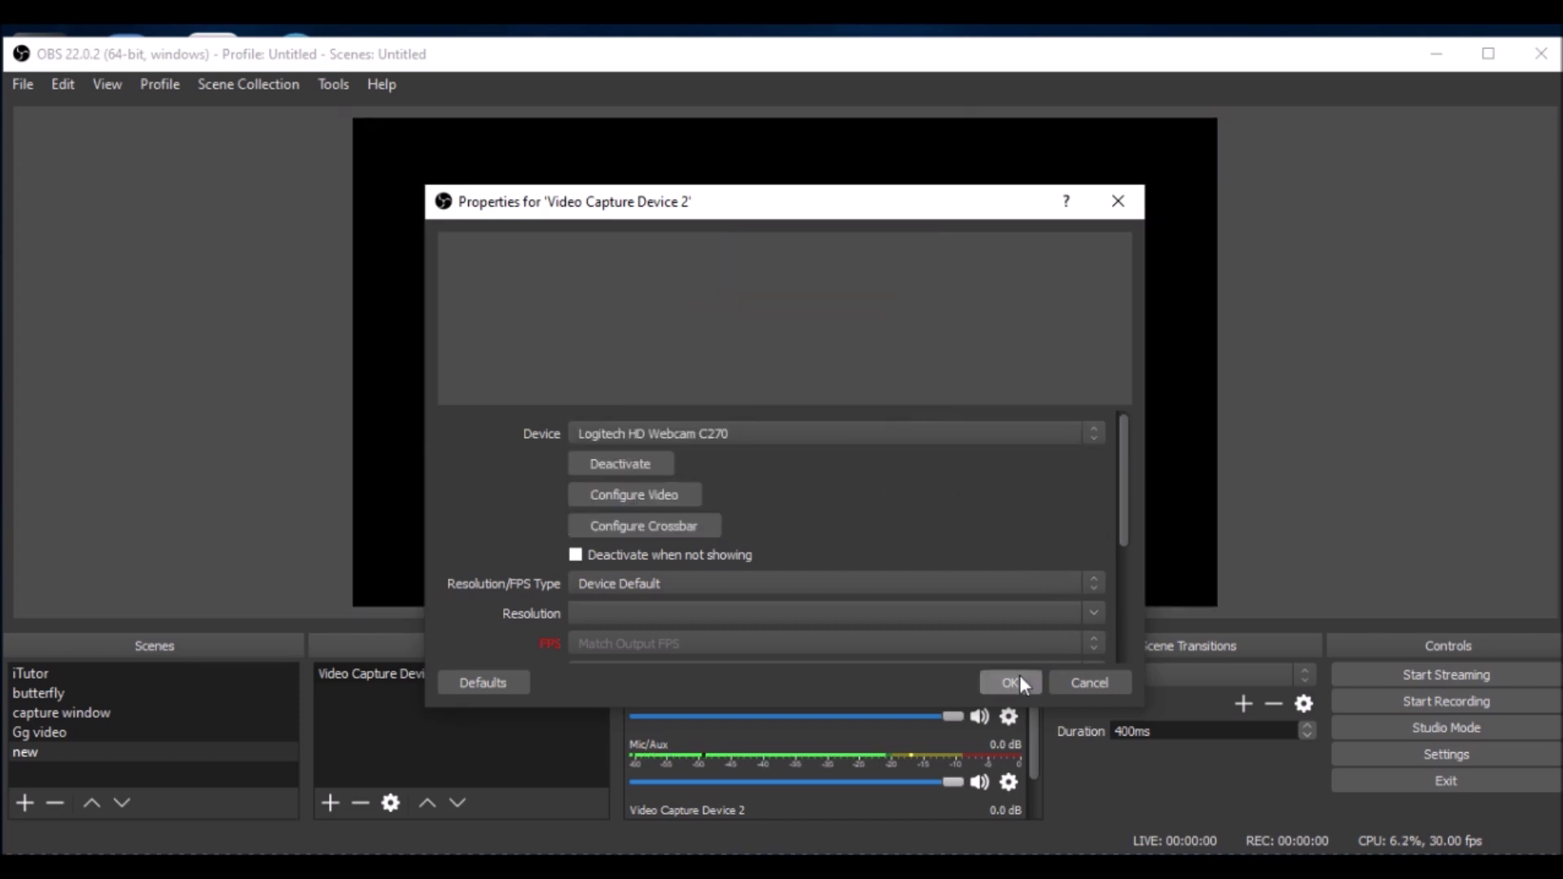
click(1021, 676)
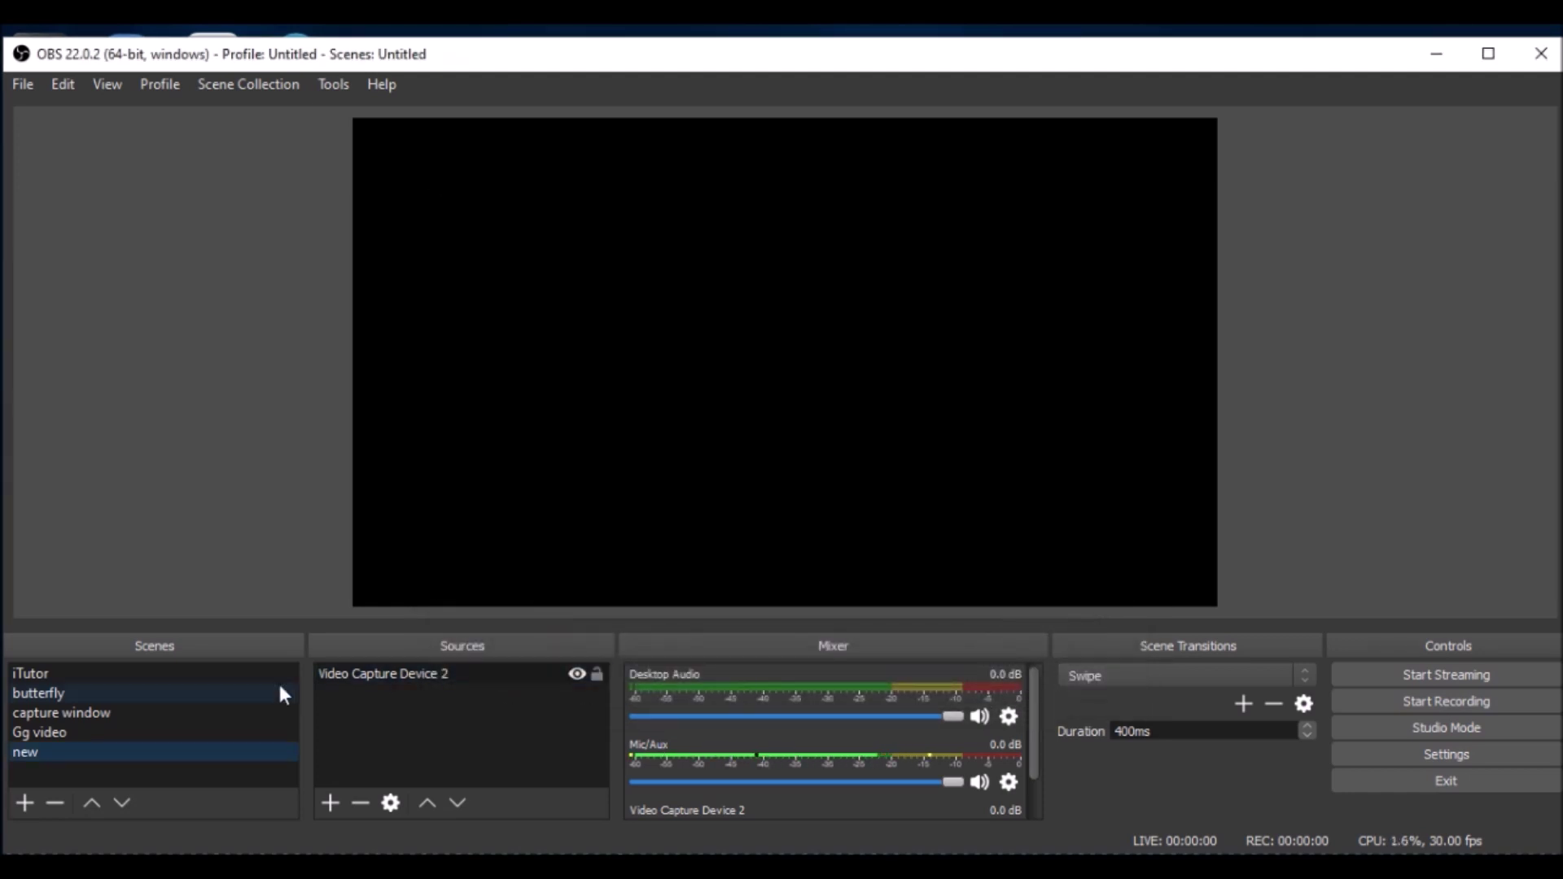
click(219, 674)
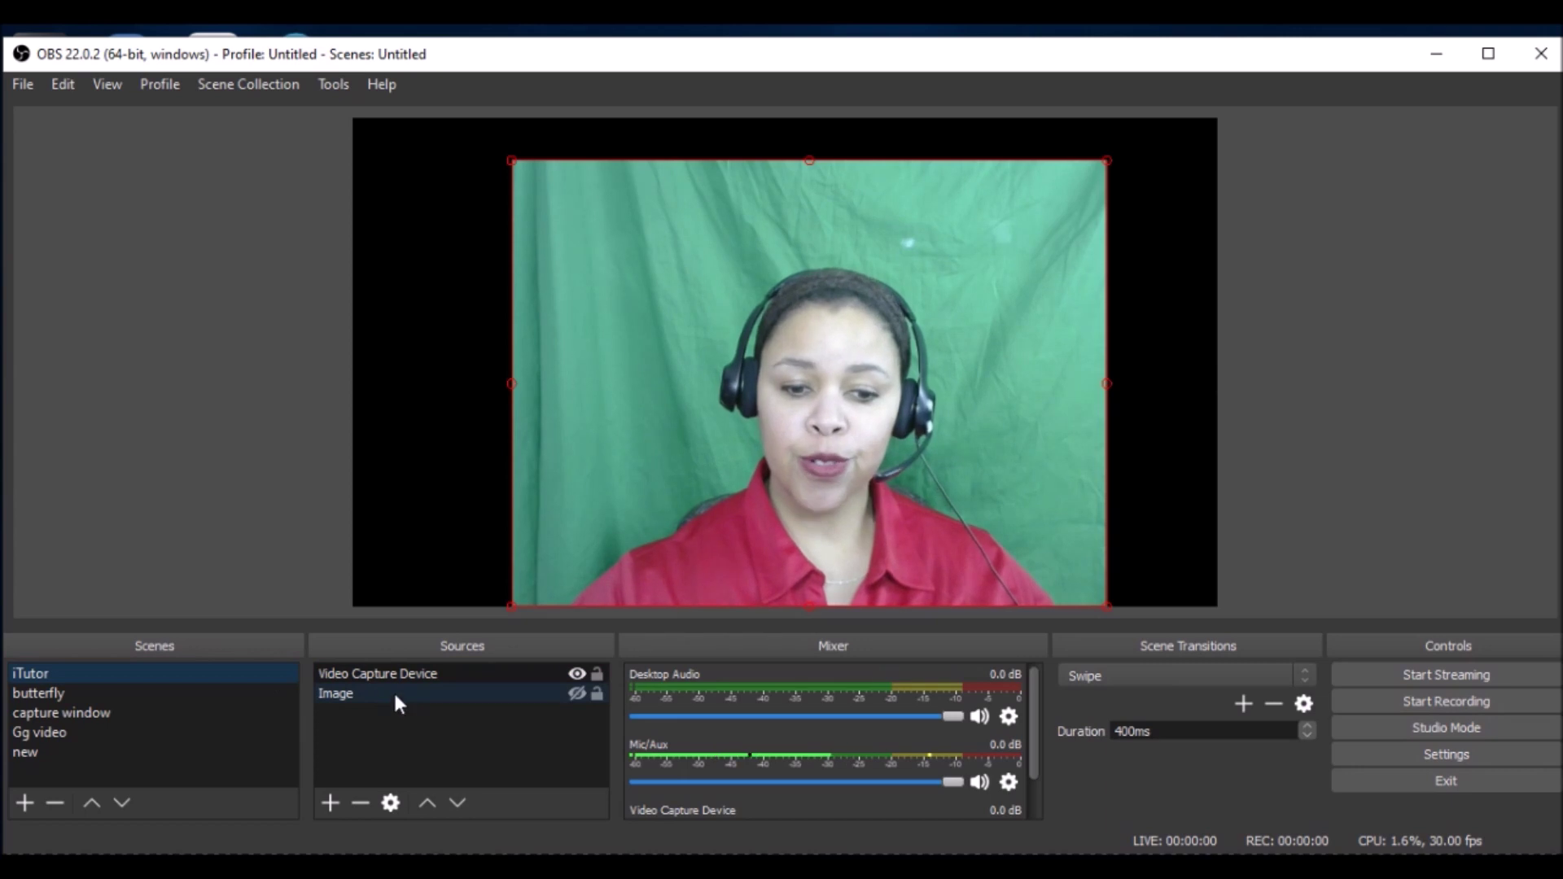
click(334, 679)
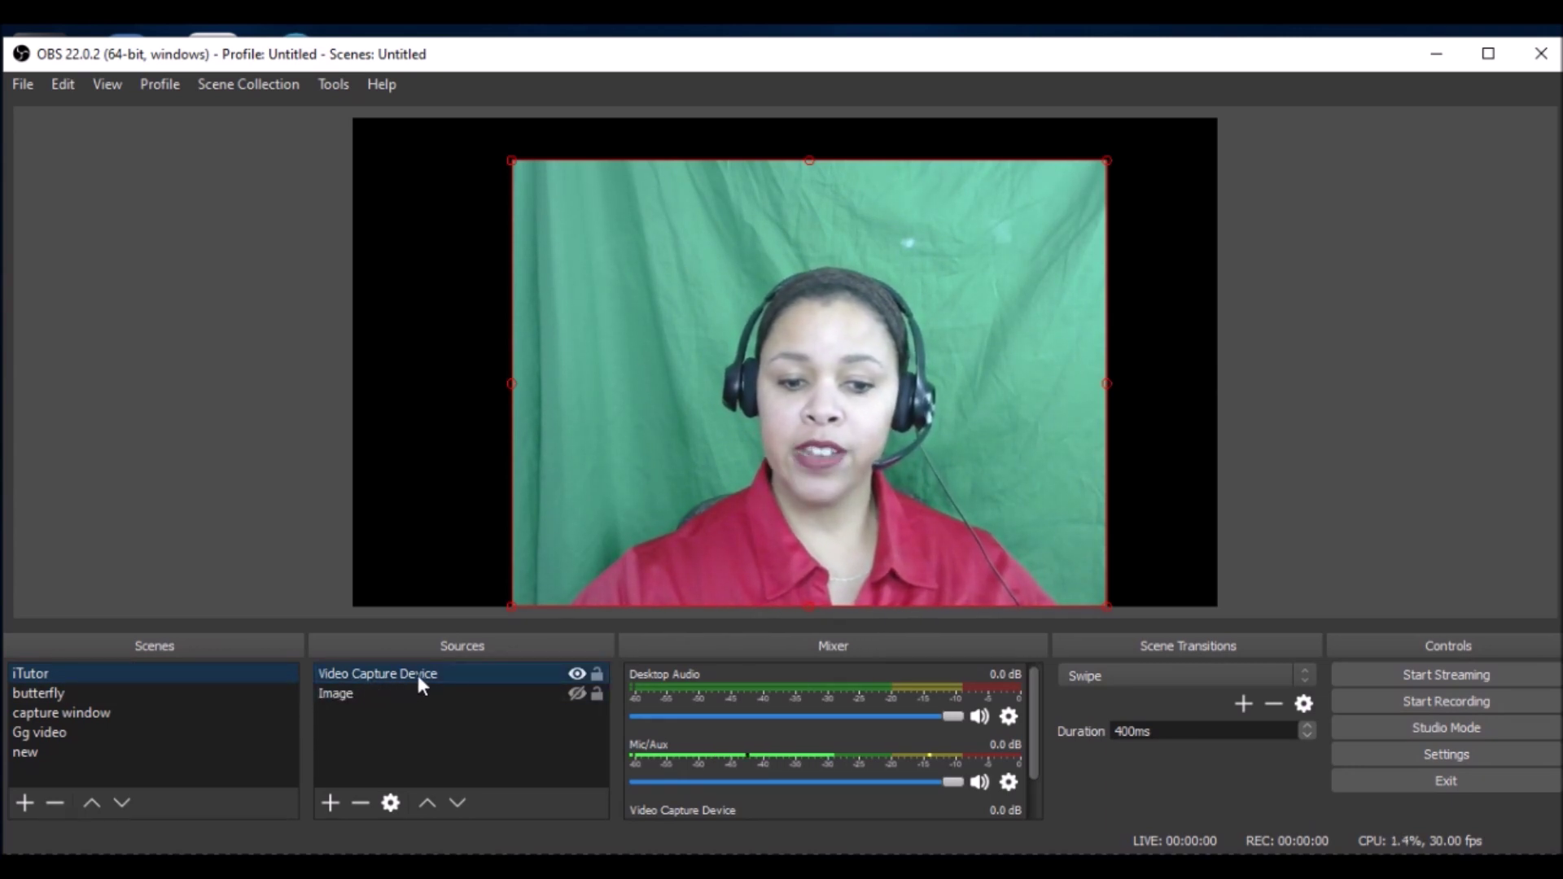
click(577, 675)
click(577, 675)
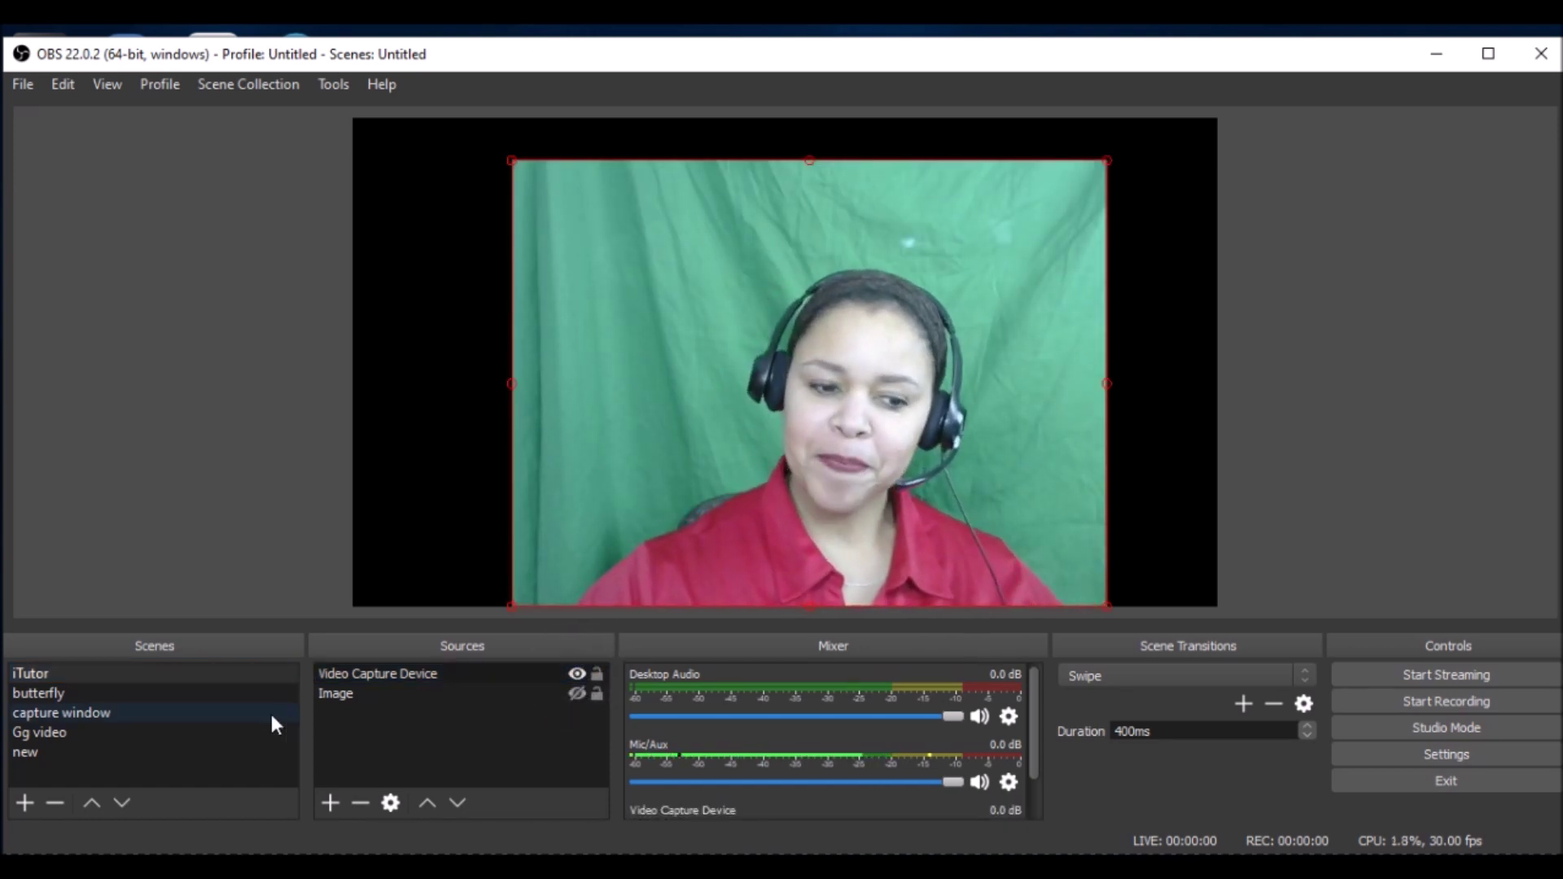
click(32, 761)
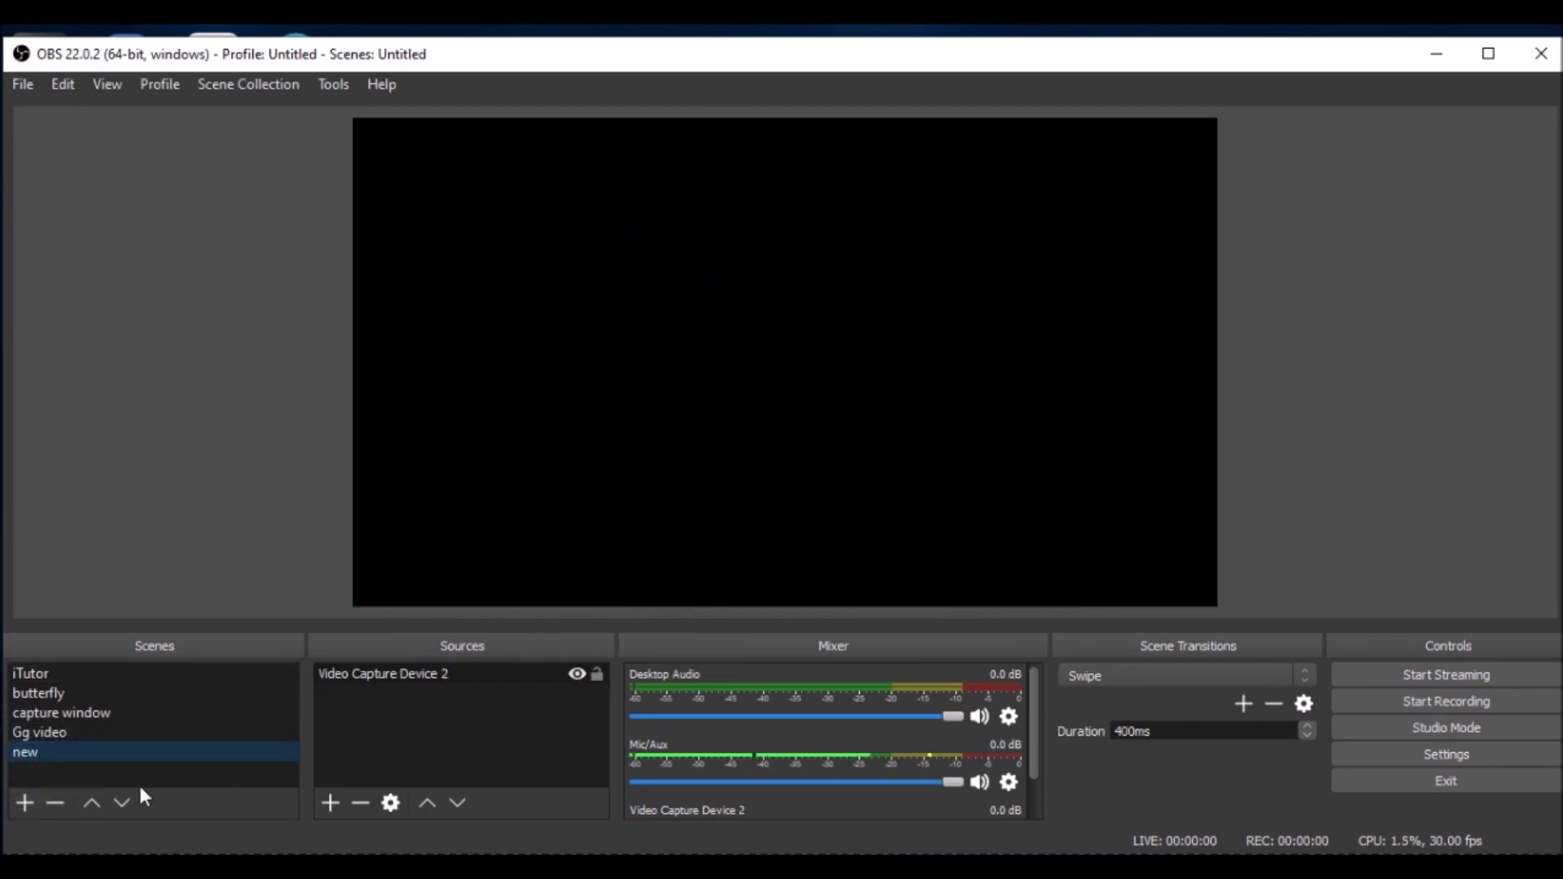
click(331, 803)
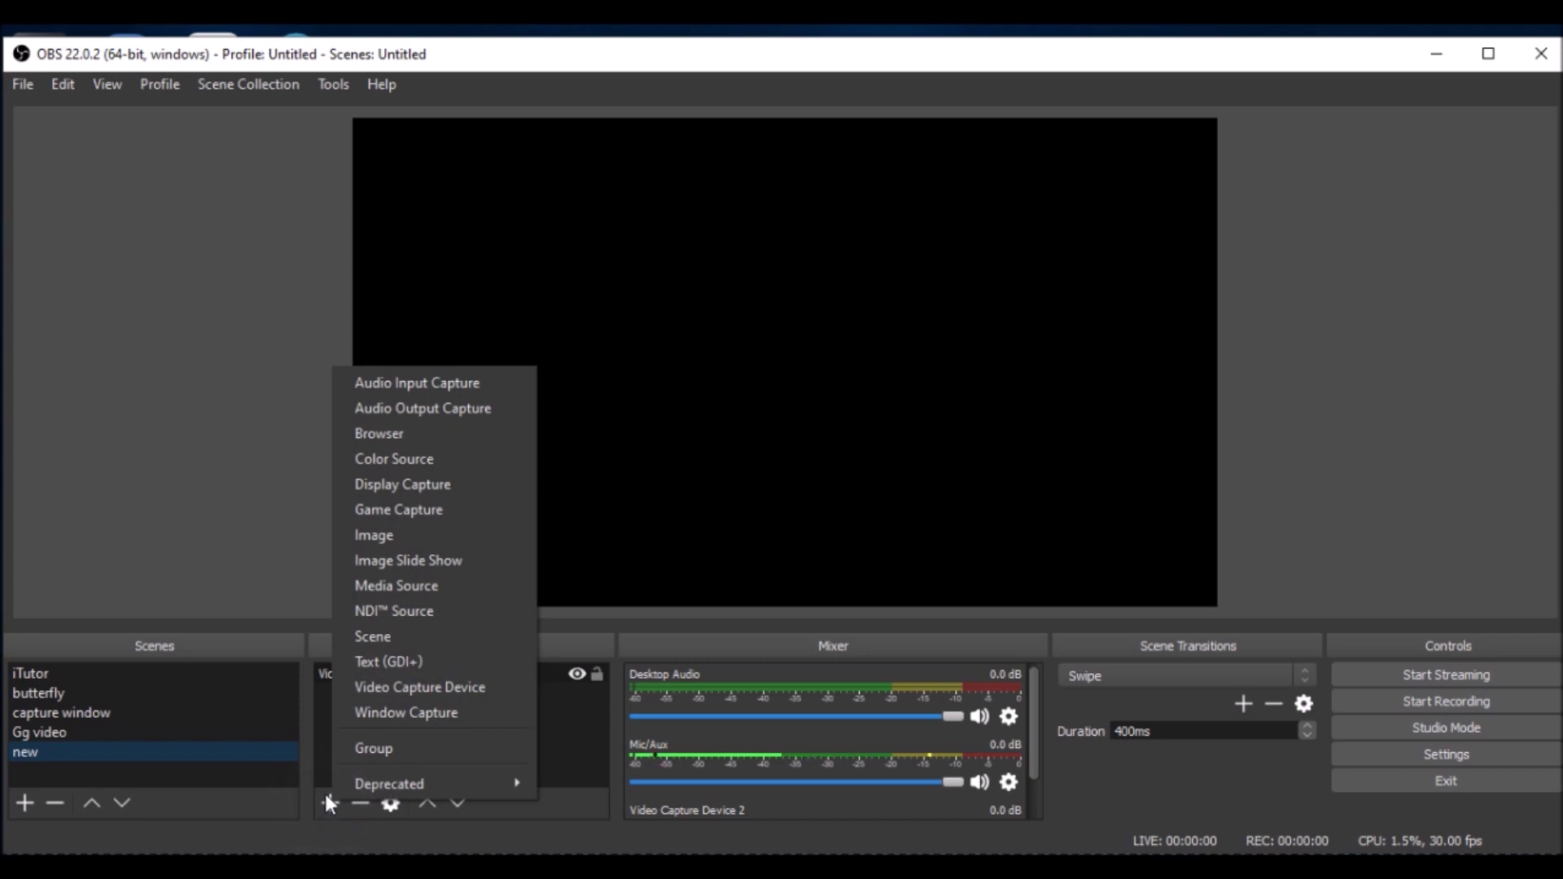
Step: Add an image source named 'Image 2' and cancel its properties without picking a file
click(431, 537)
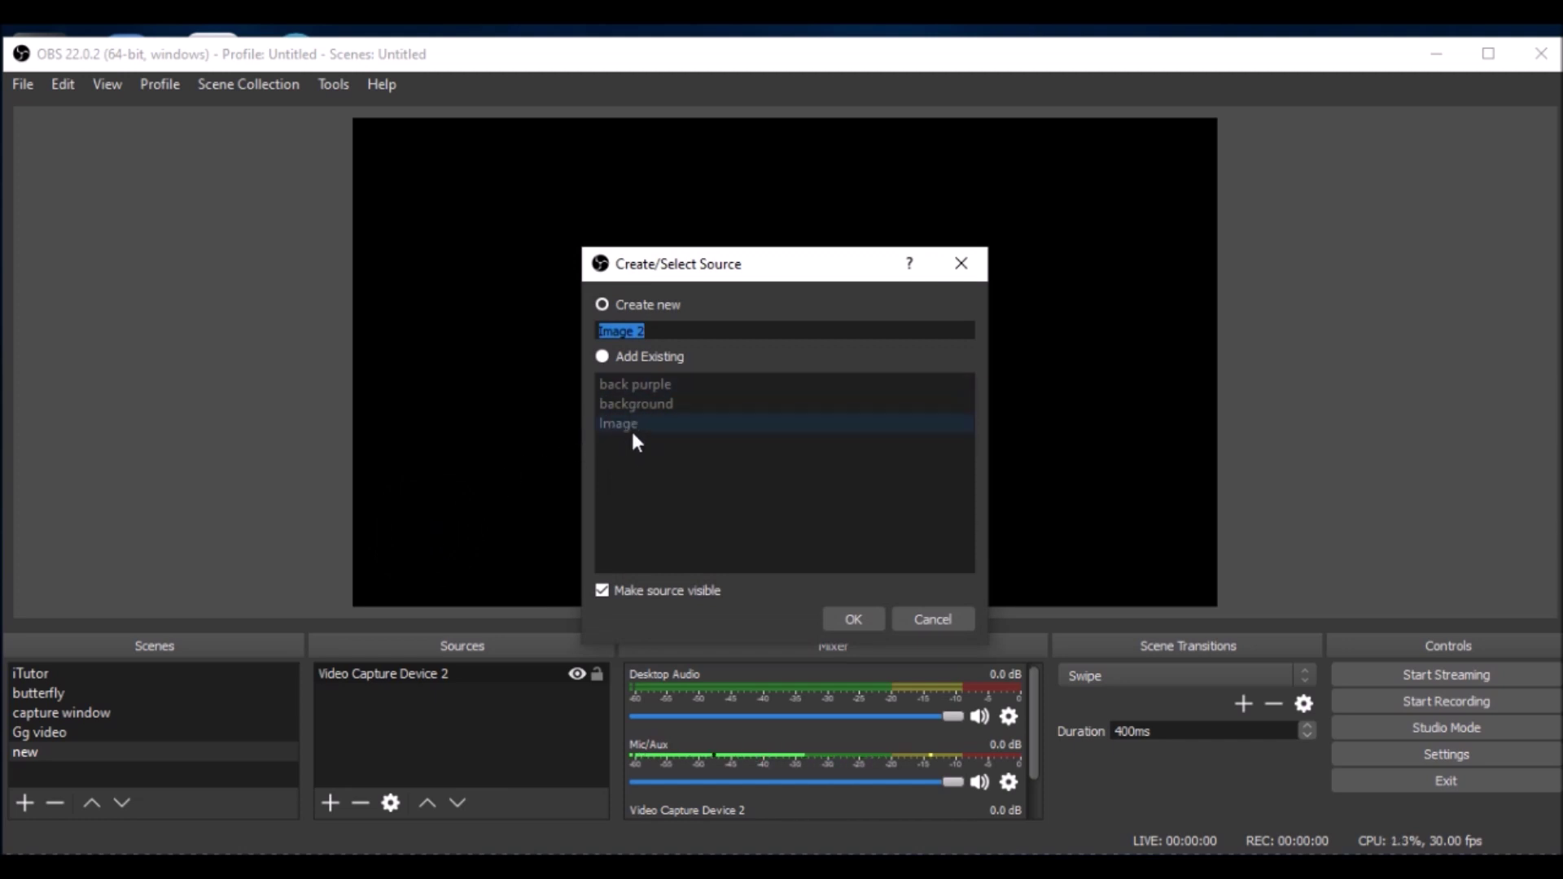
click(853, 617)
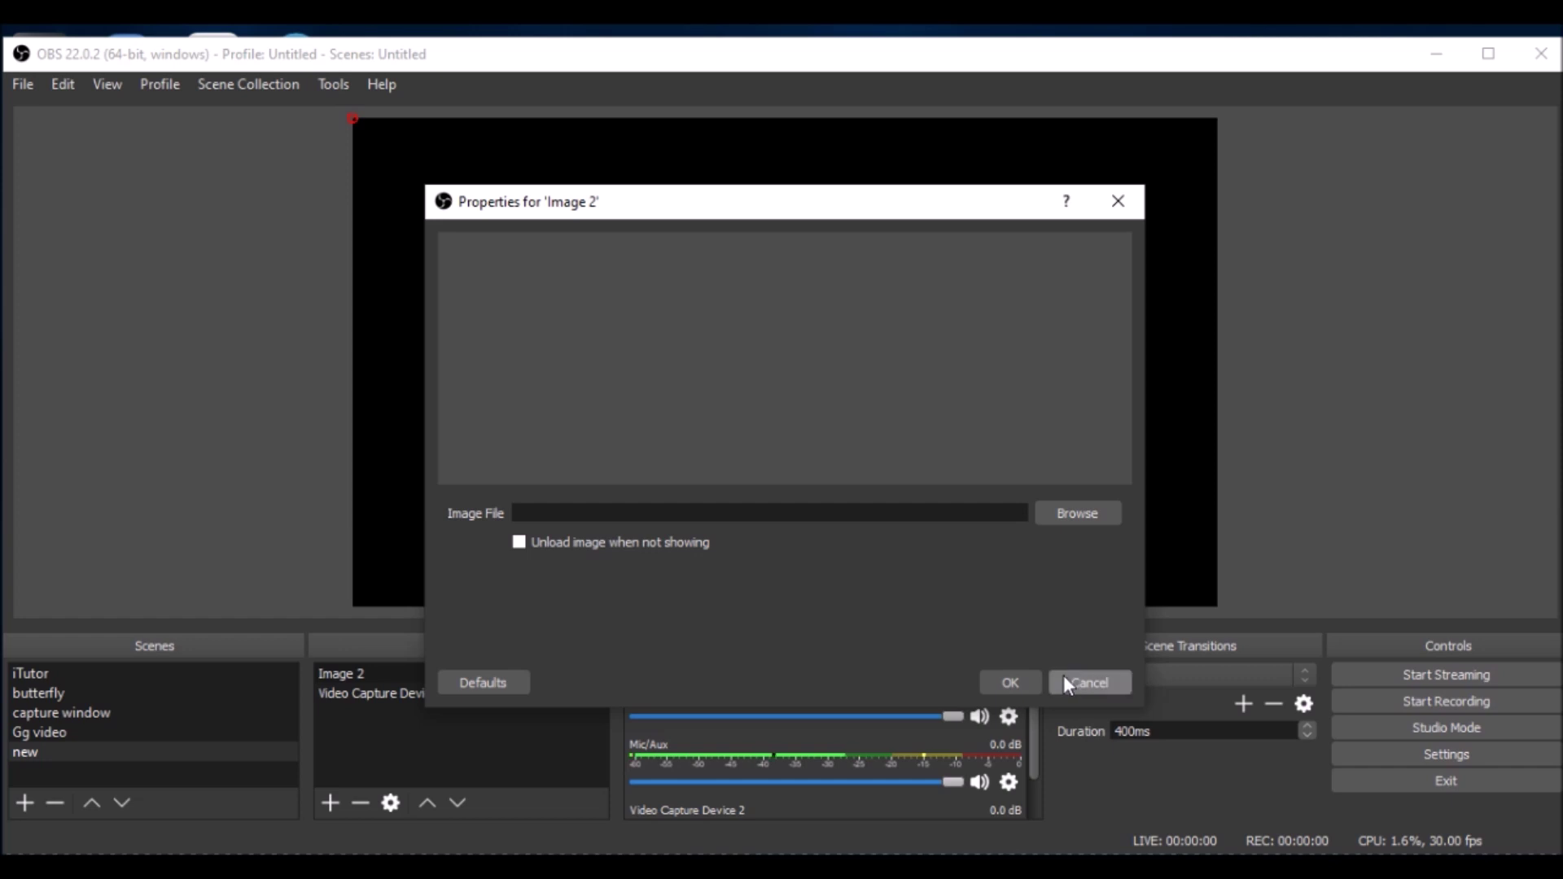
click(1087, 687)
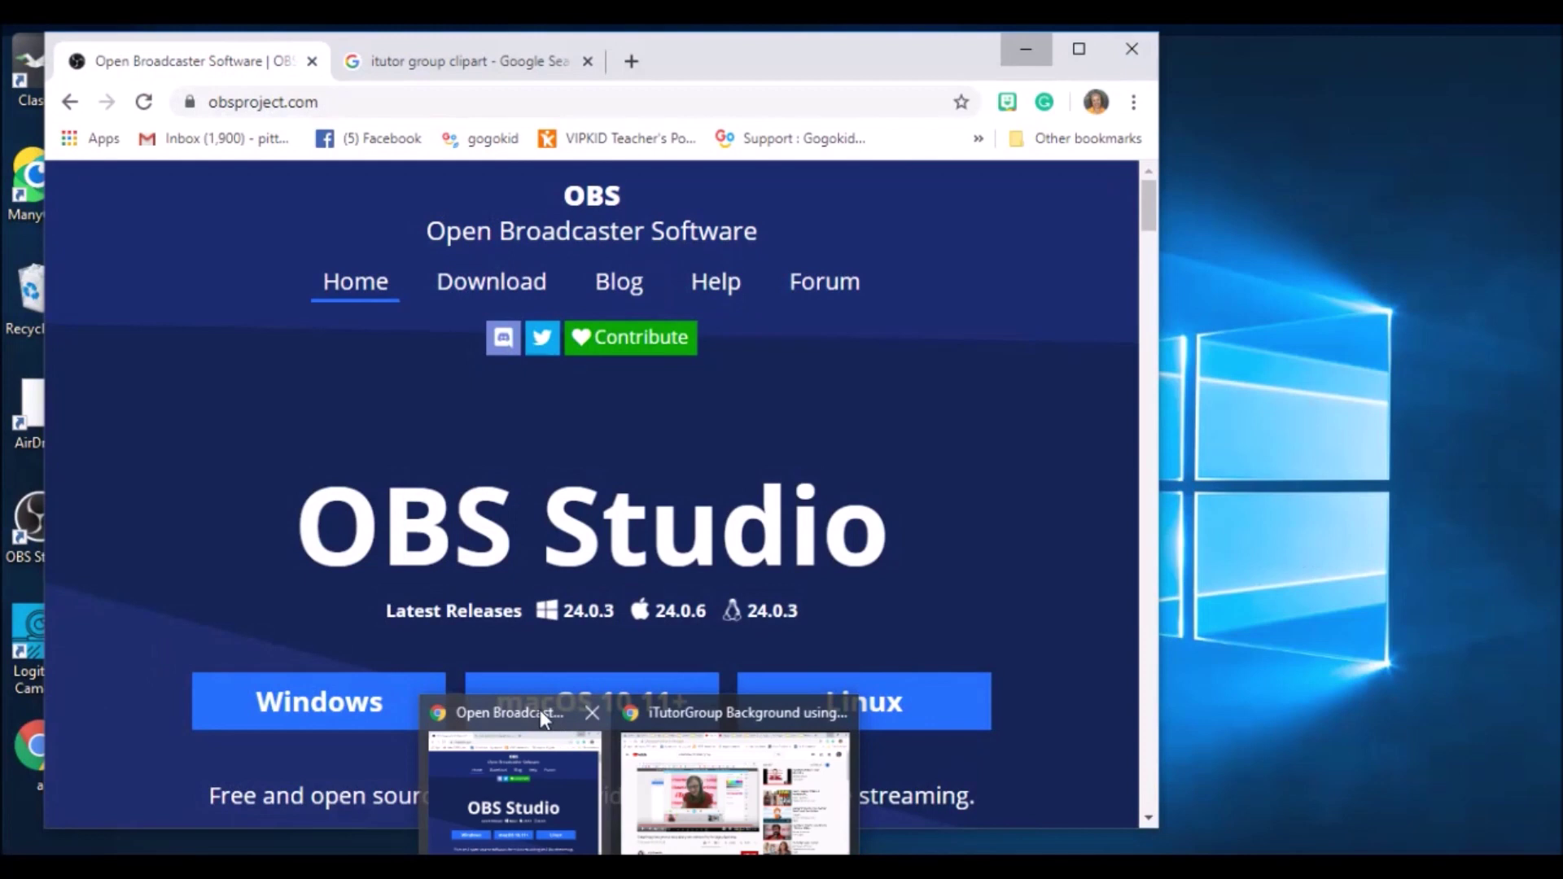
Step: In Chrome, run a web search for 'itutor group clipart'
click(543, 722)
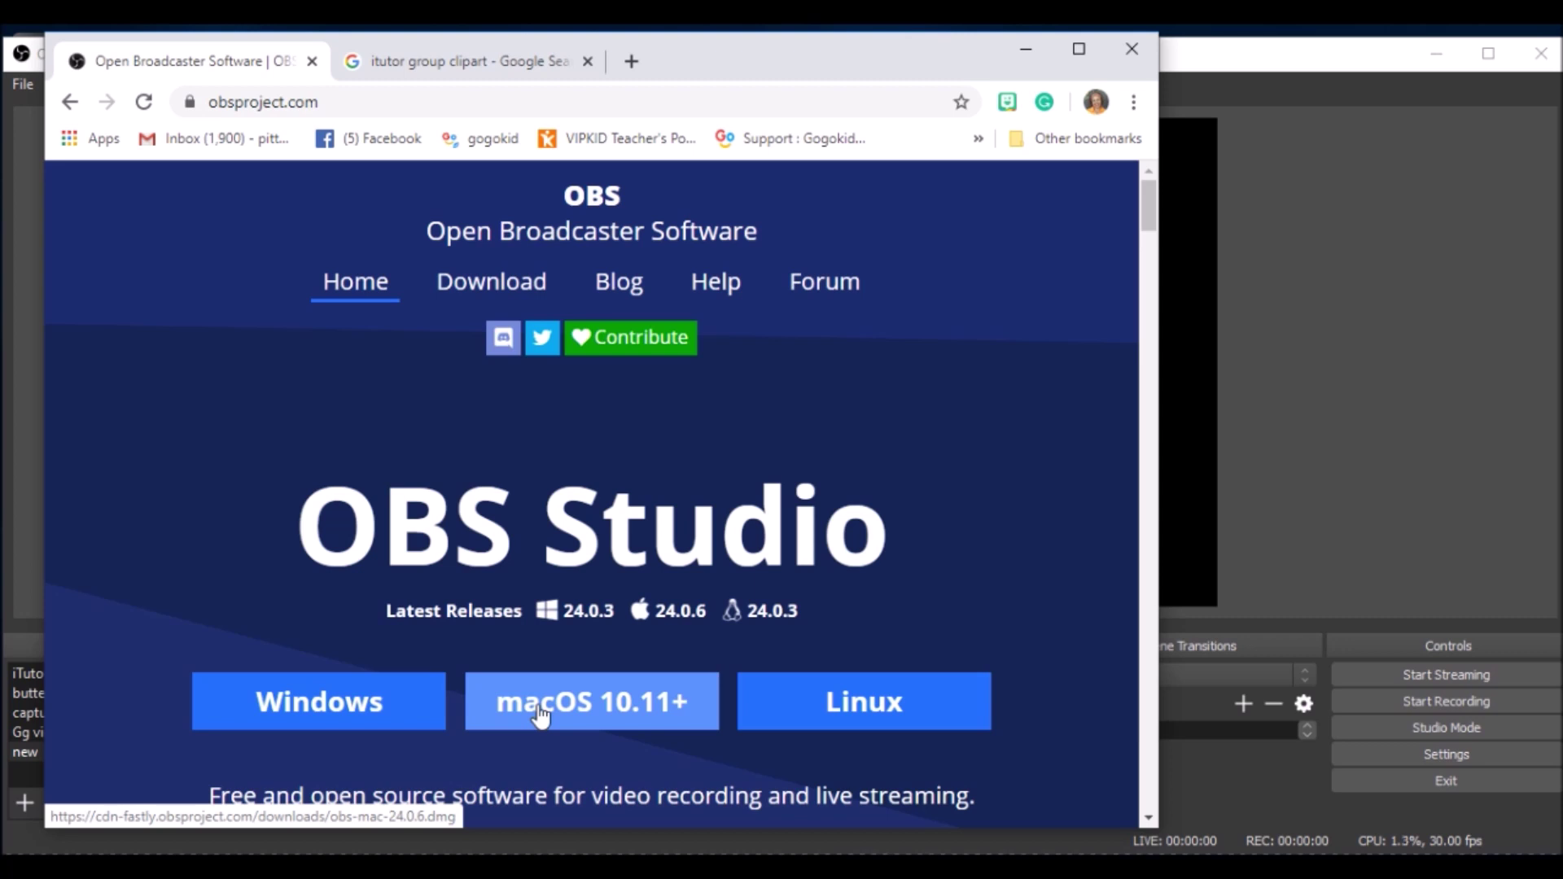
click(419, 69)
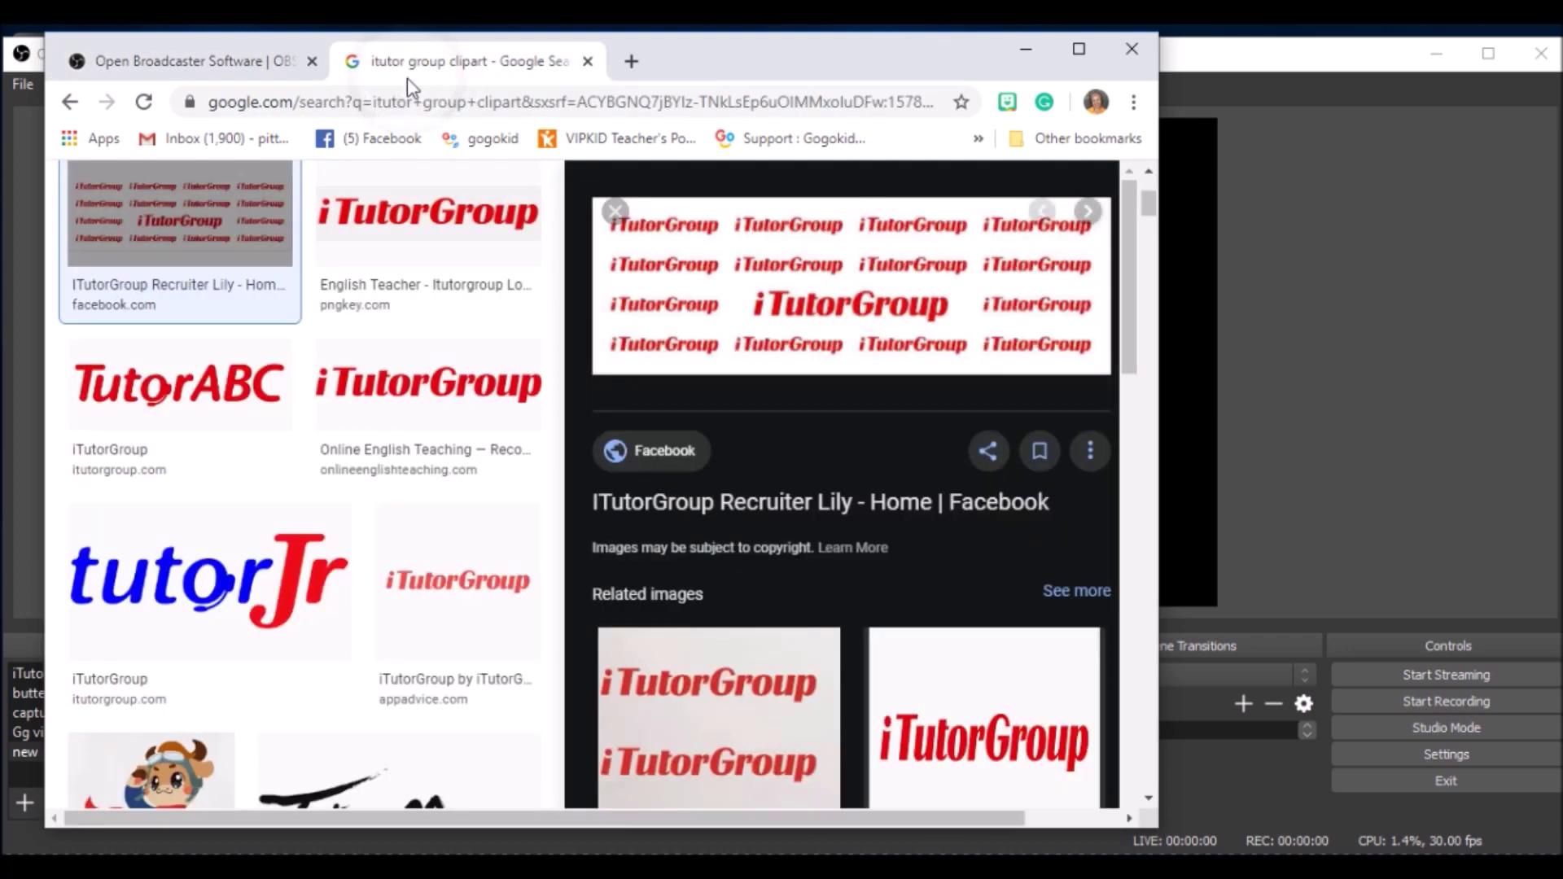
click(289, 103)
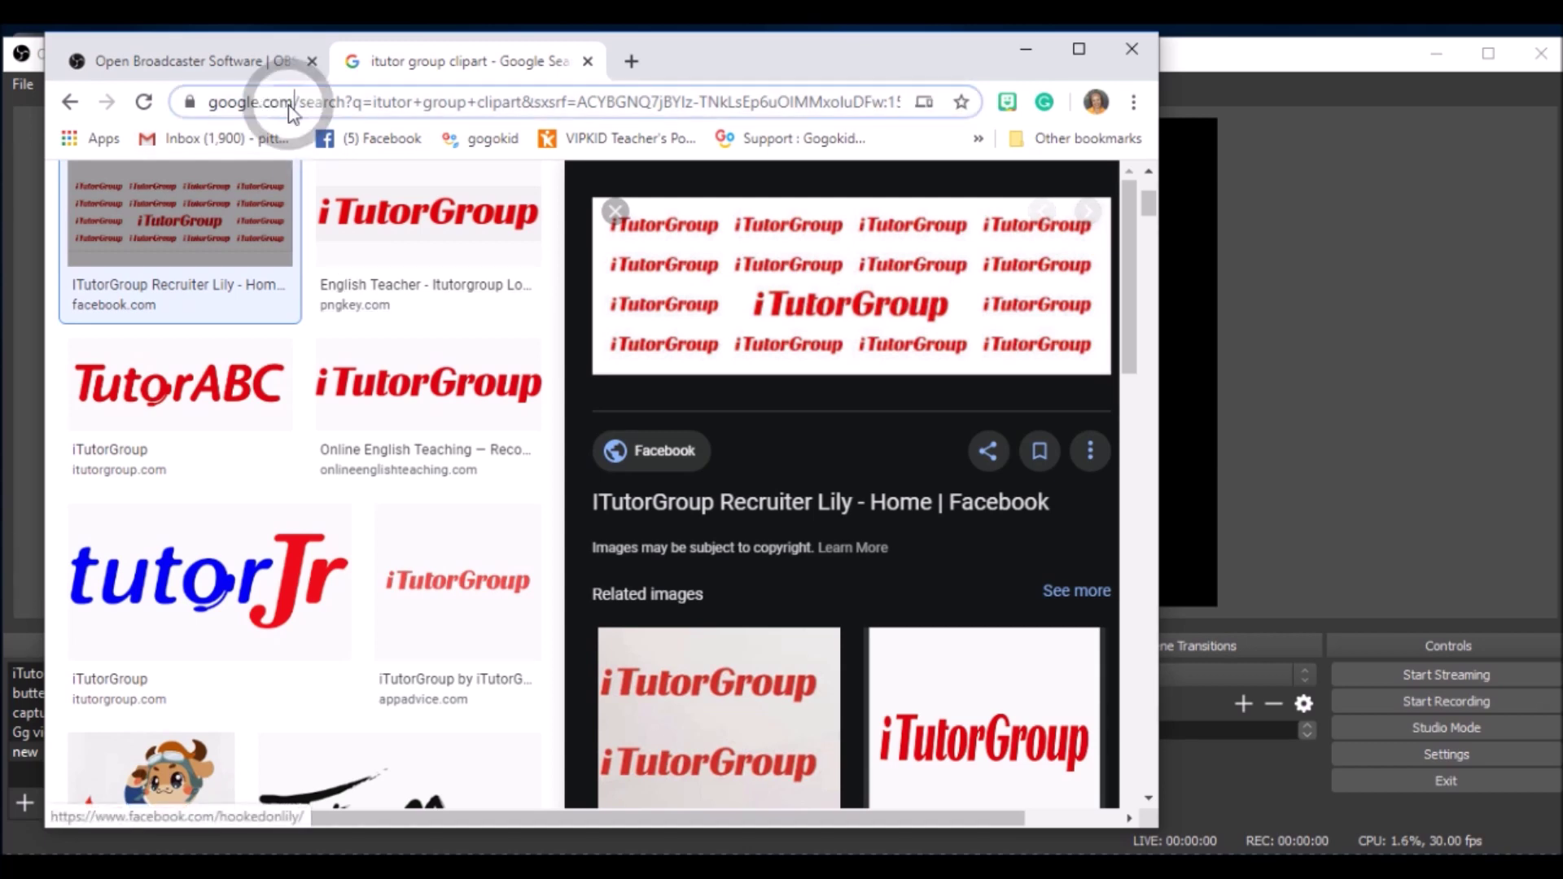
text(itut)
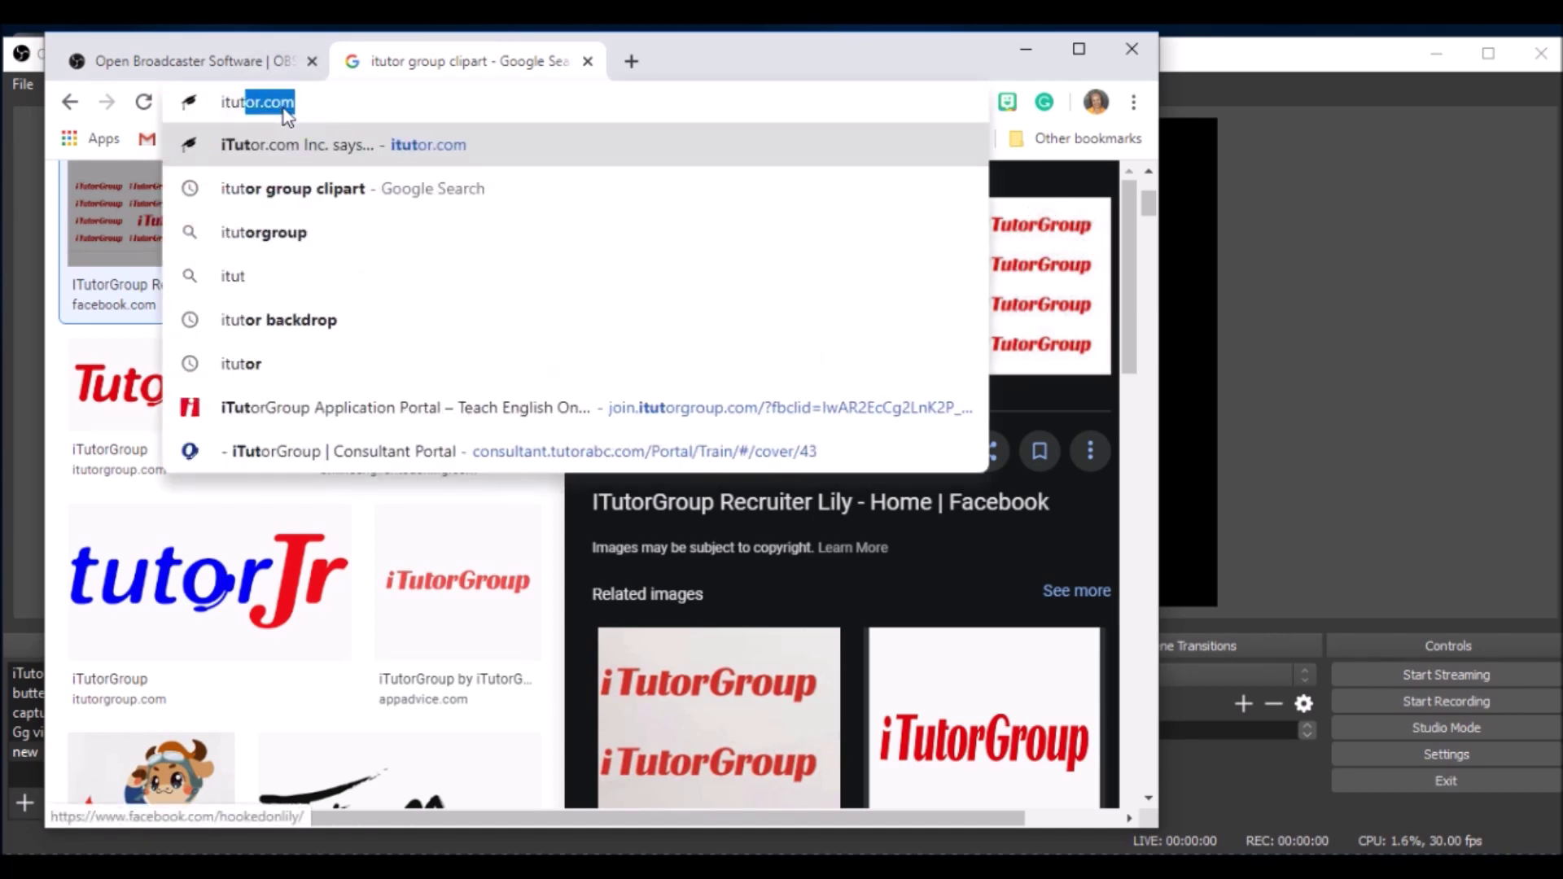
text(or grou)
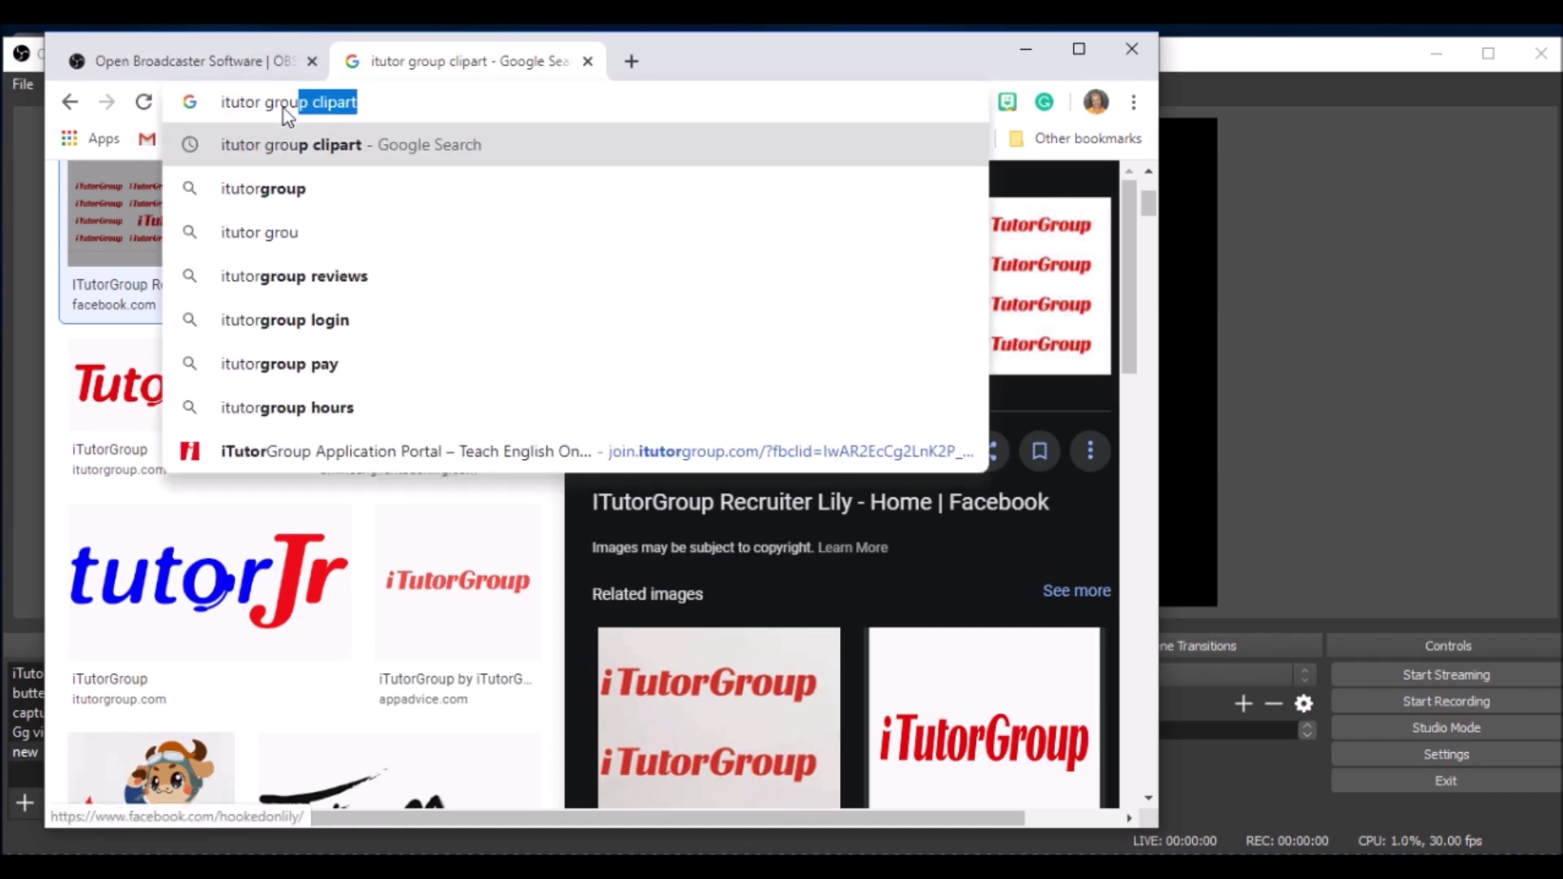
text(p clipa)
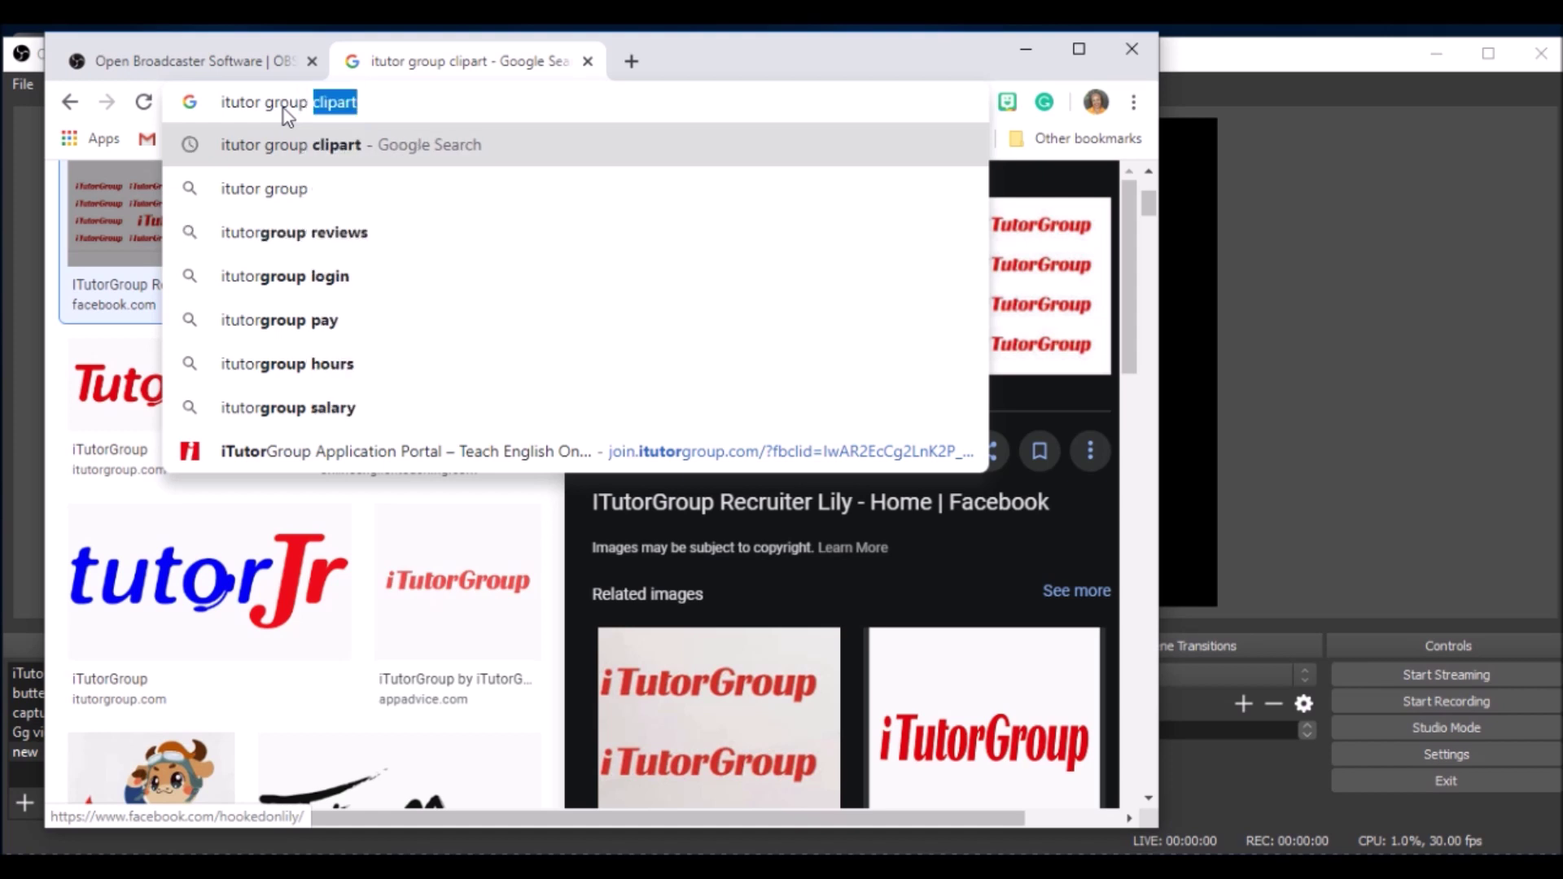
text(rt)
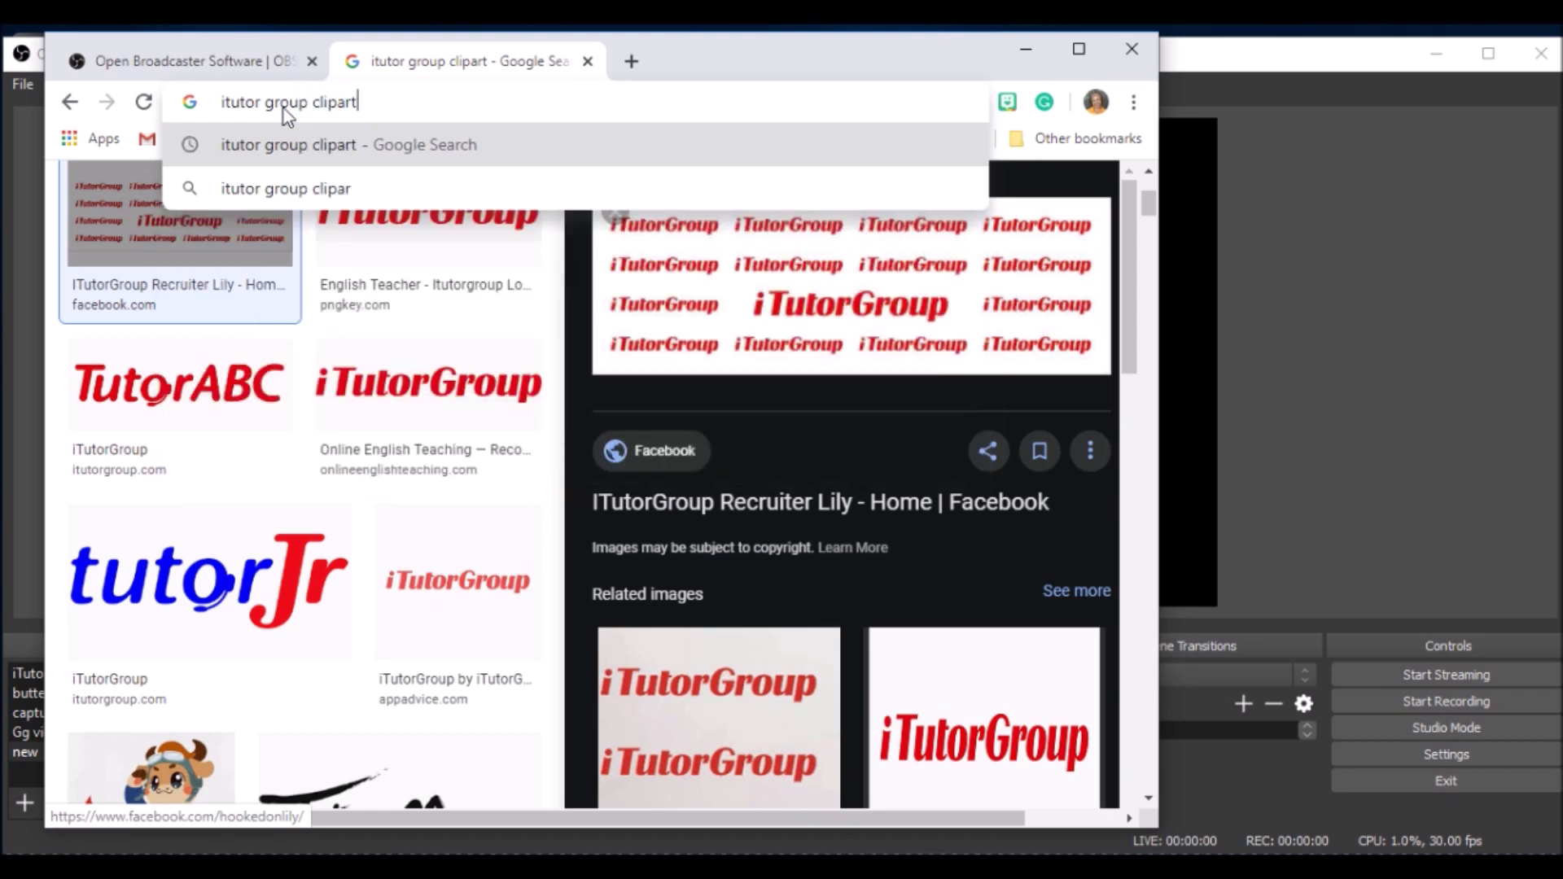
key(Return)
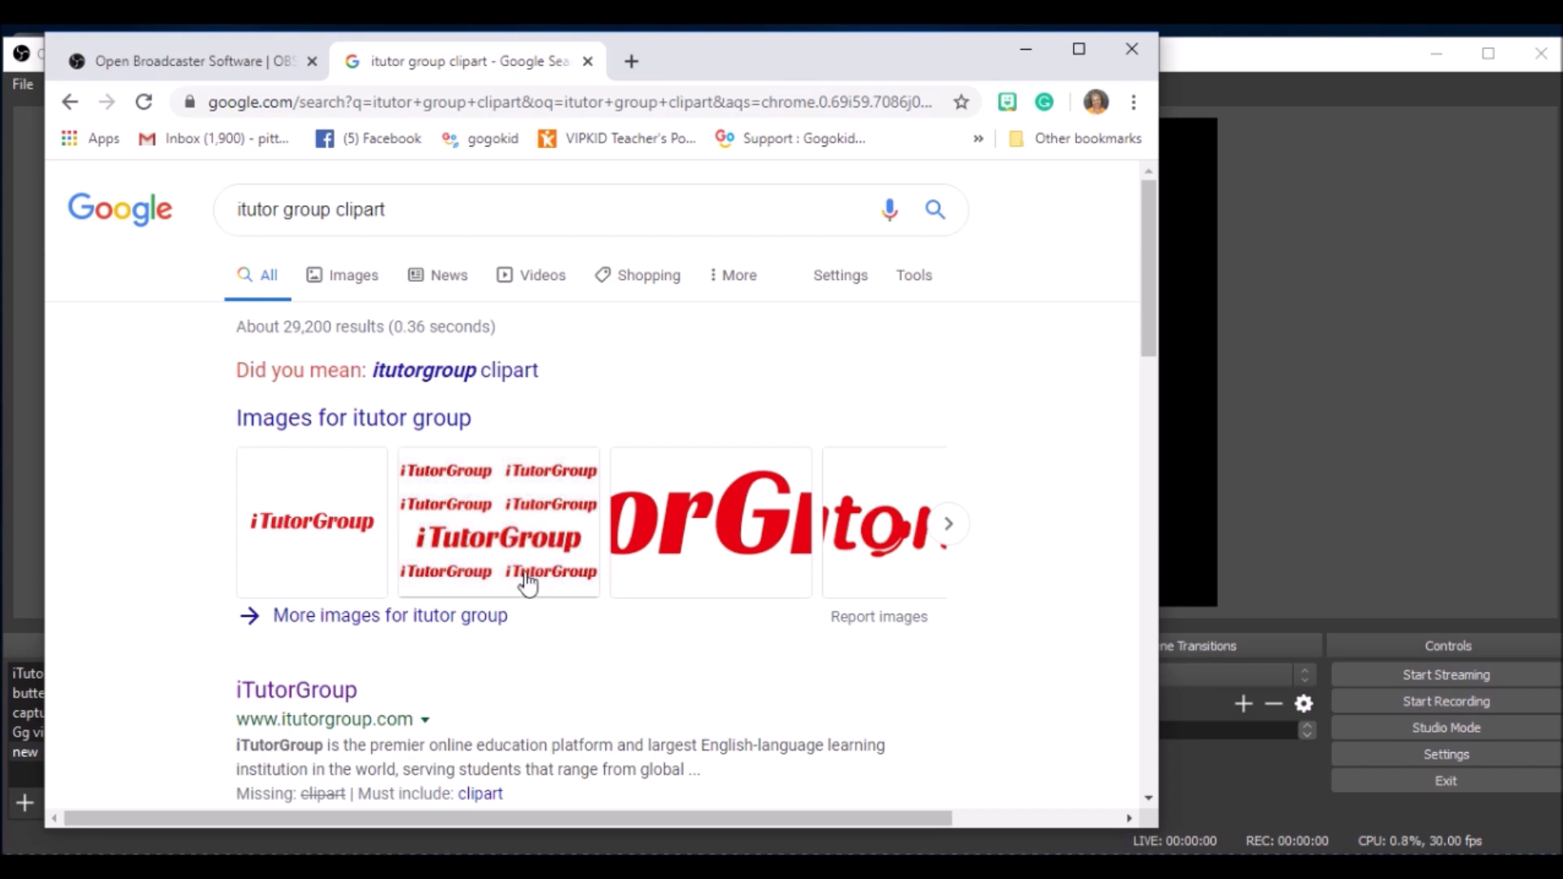
Step: Open the image results, pick the tiled iTutorGroup logo to save, then minimize Chrome
click(521, 539)
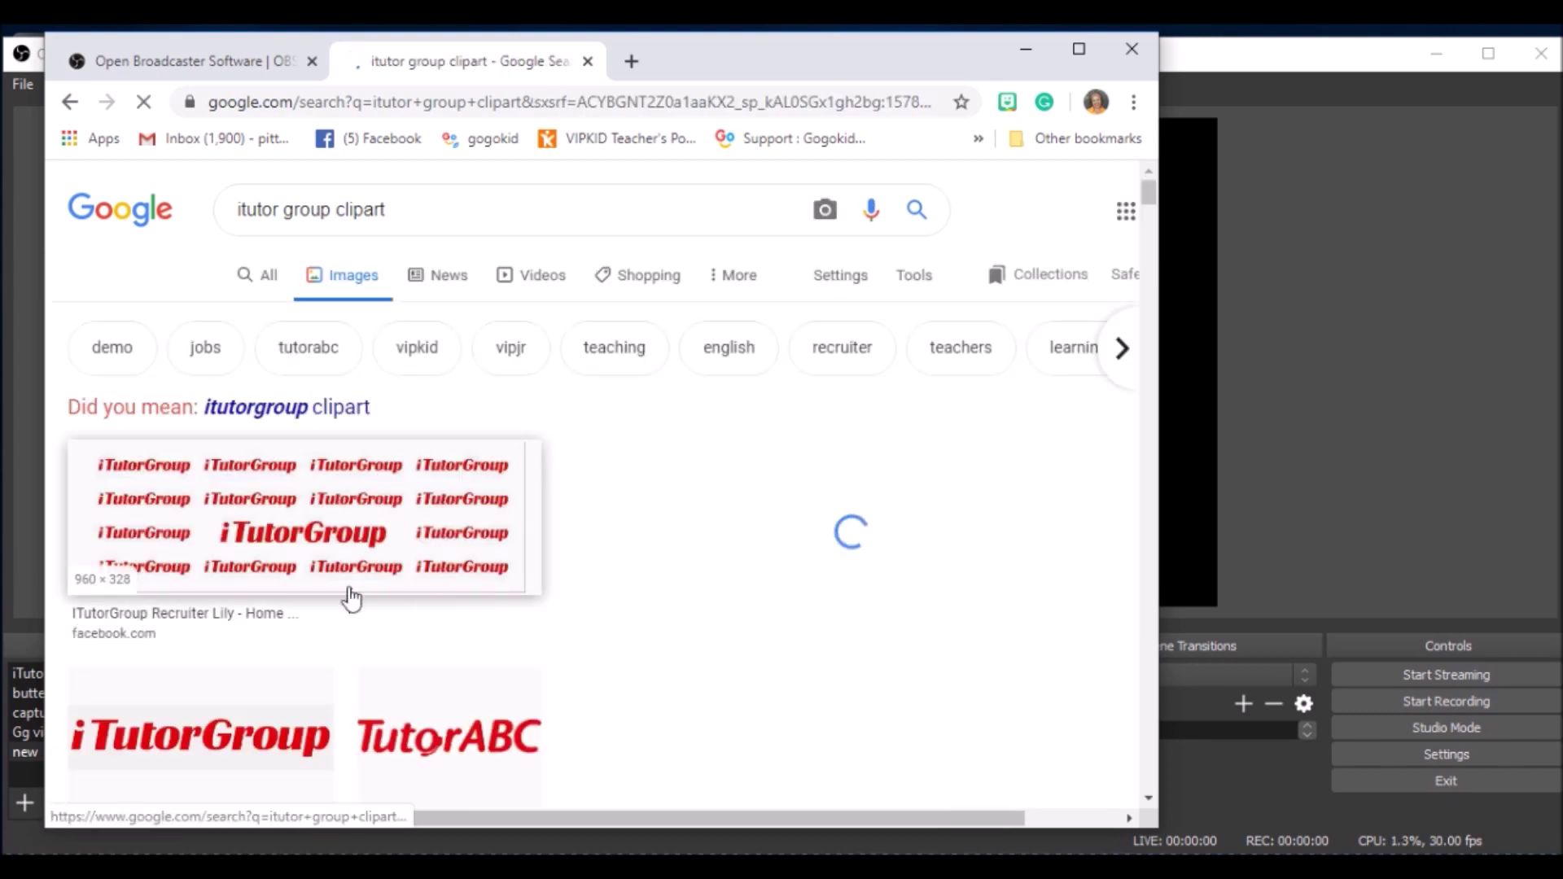
click(349, 593)
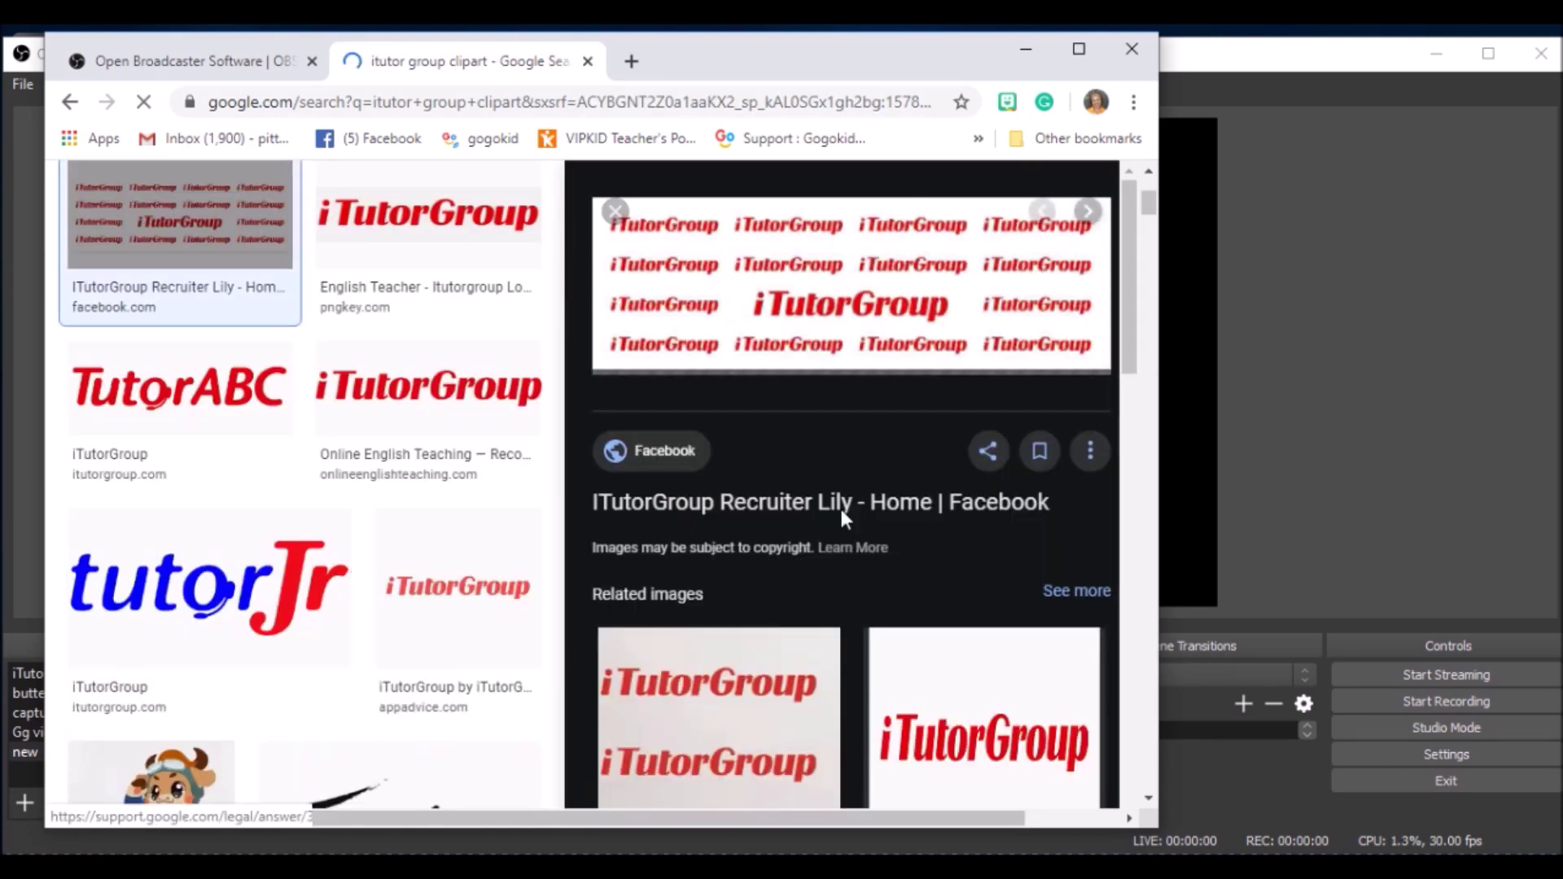
right_click(839, 272)
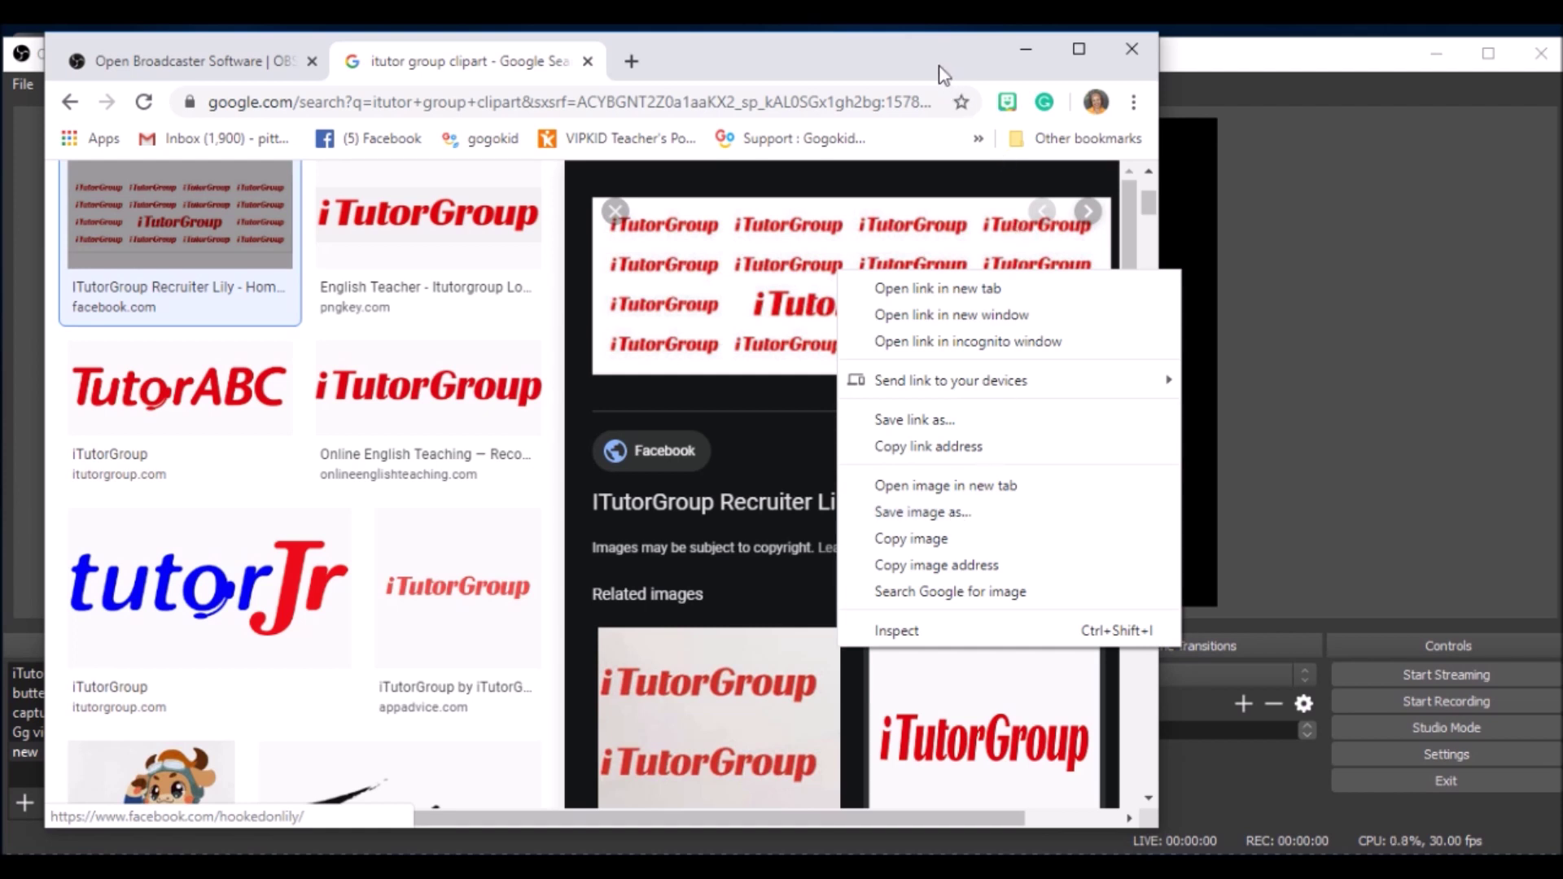
click(1019, 52)
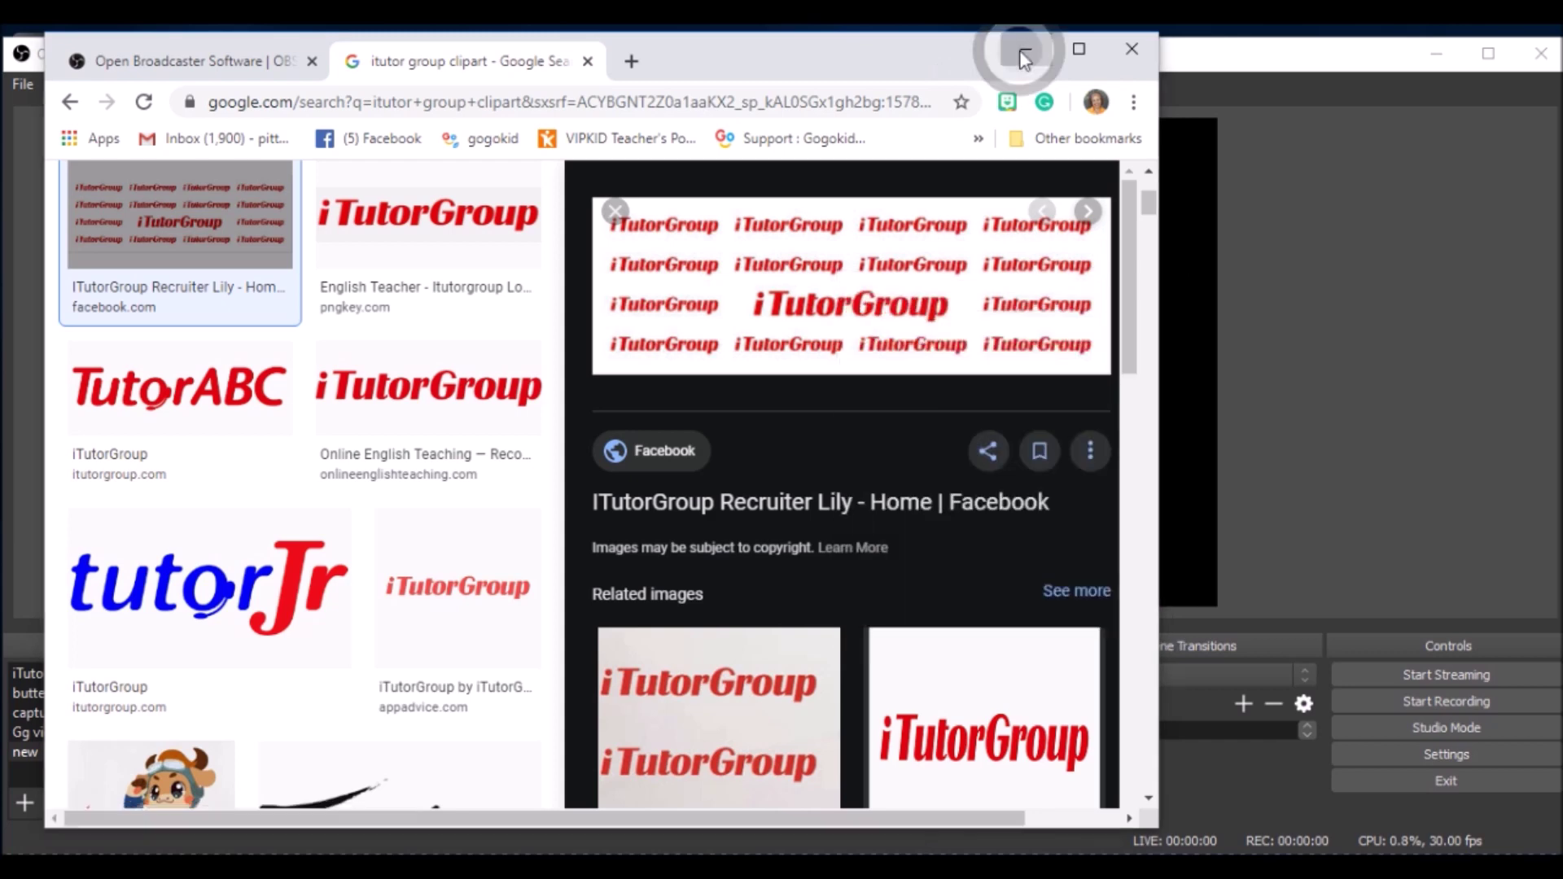
click(1018, 52)
Step: Switch to the iTutor scene and unhide its Image source to show the tiled logo backdrop
click(343, 679)
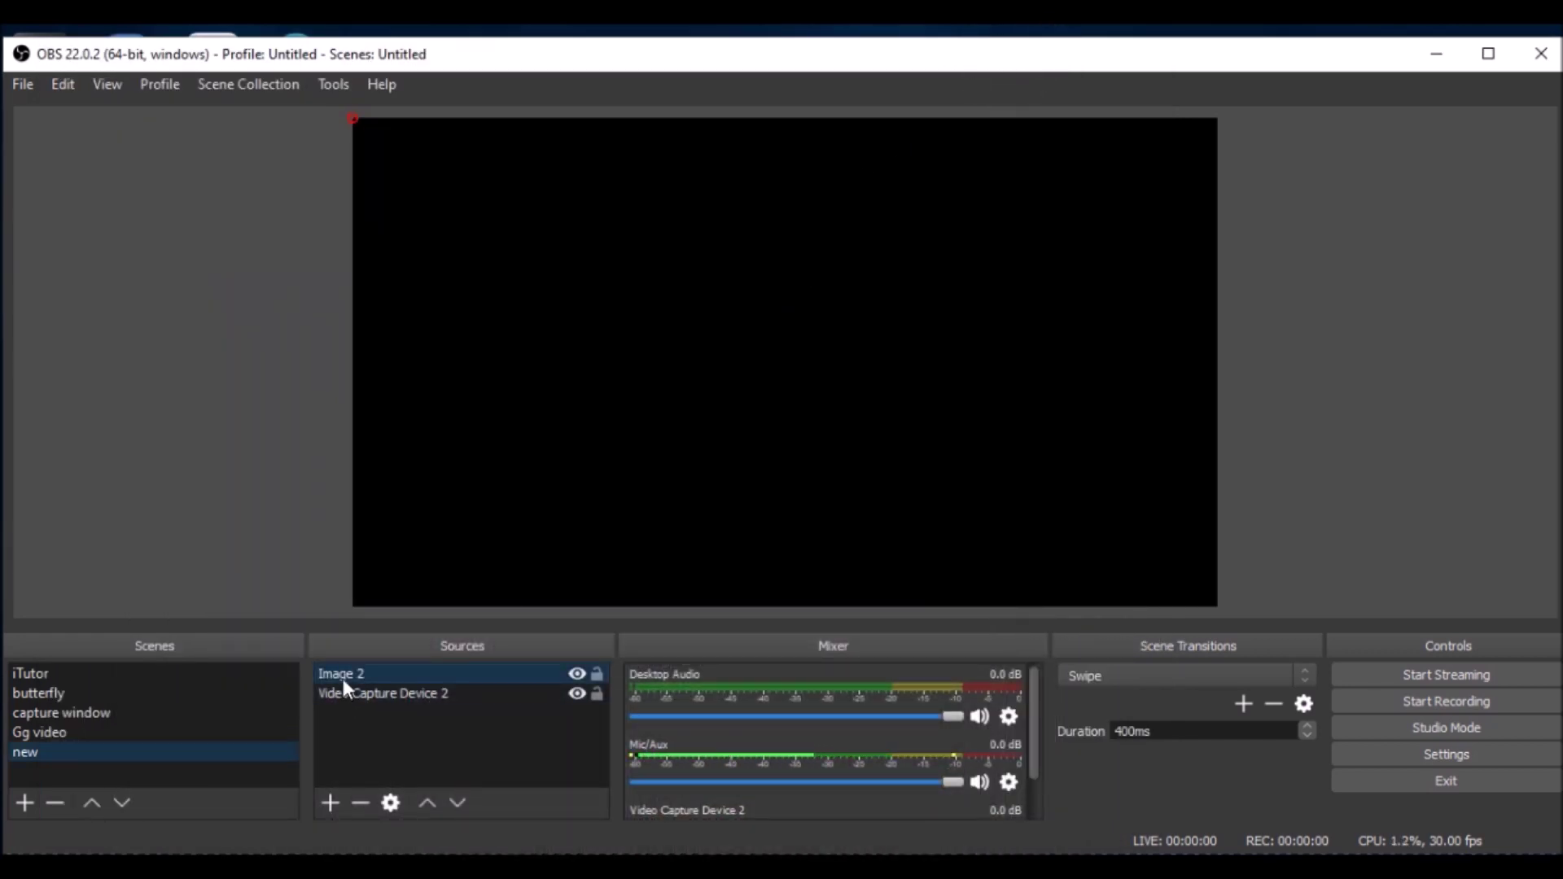
ctrl+click(329, 681)
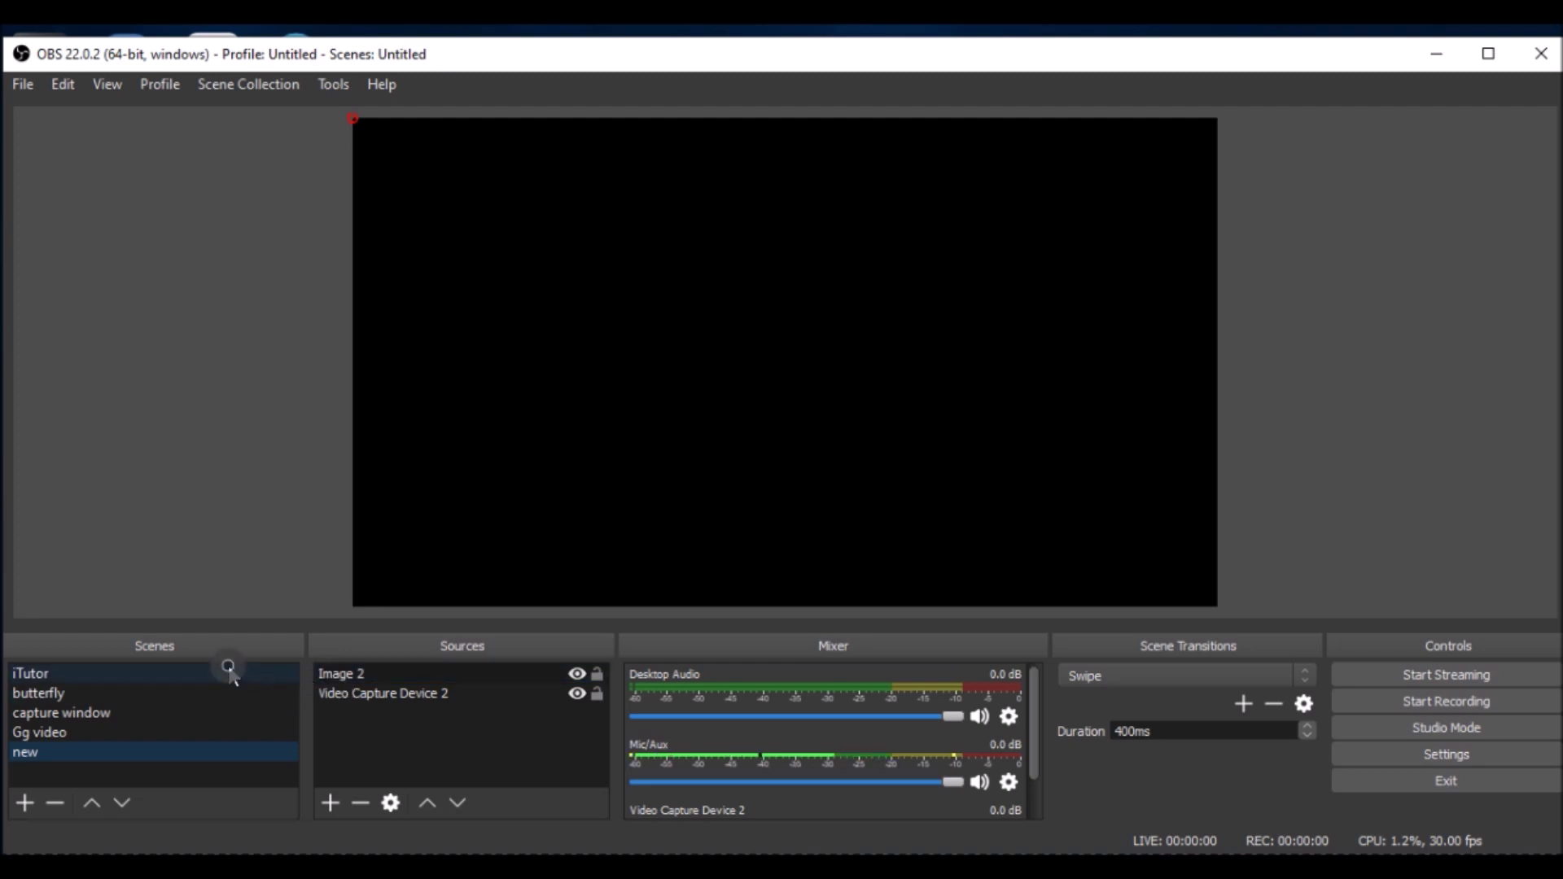
click(230, 671)
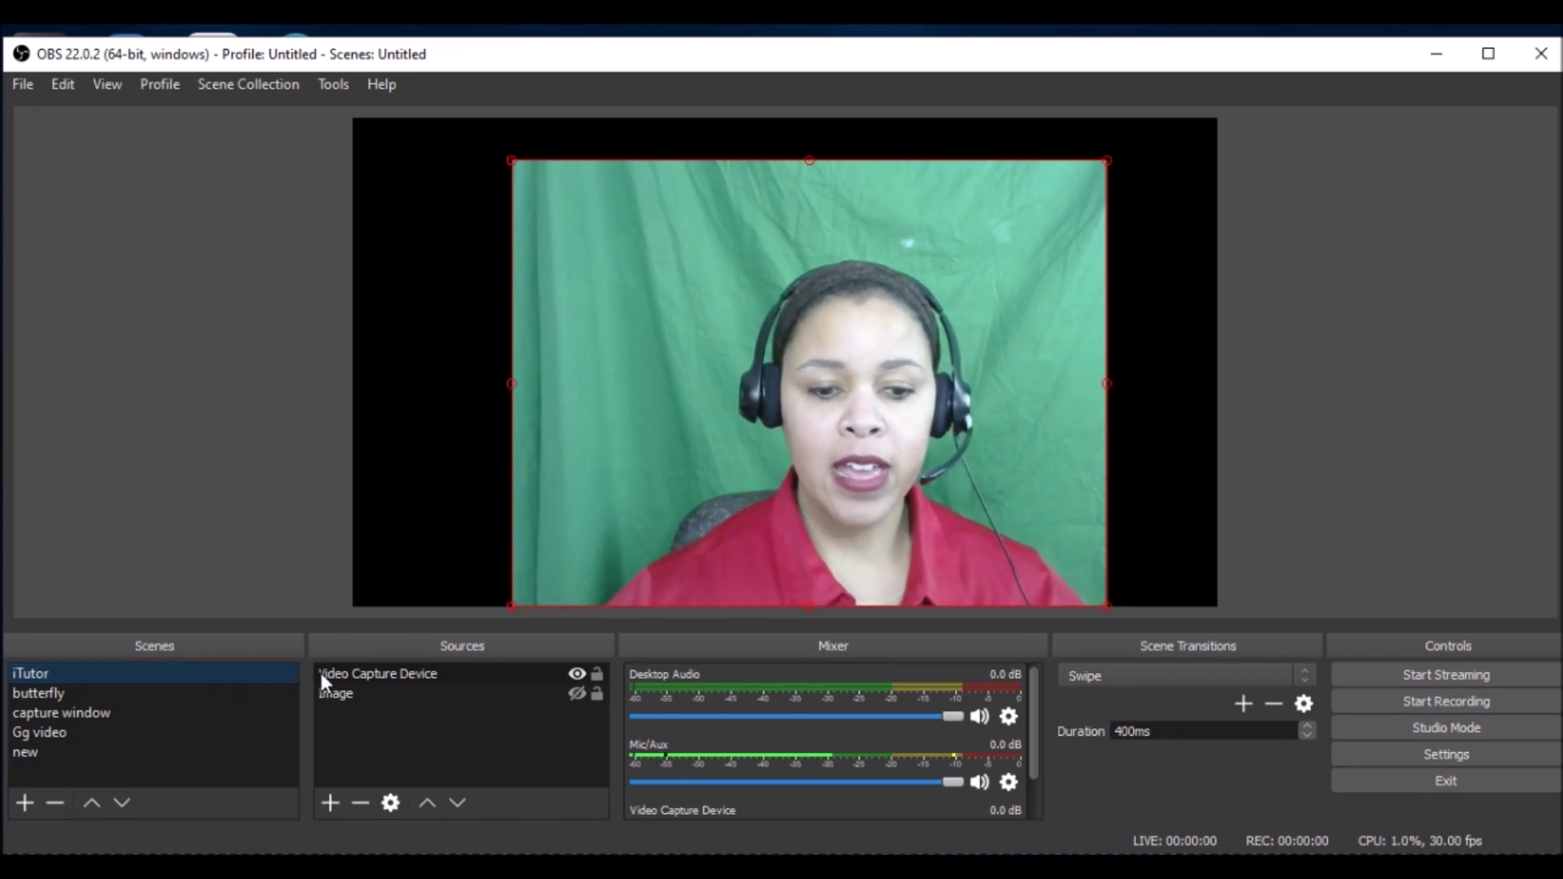
click(576, 695)
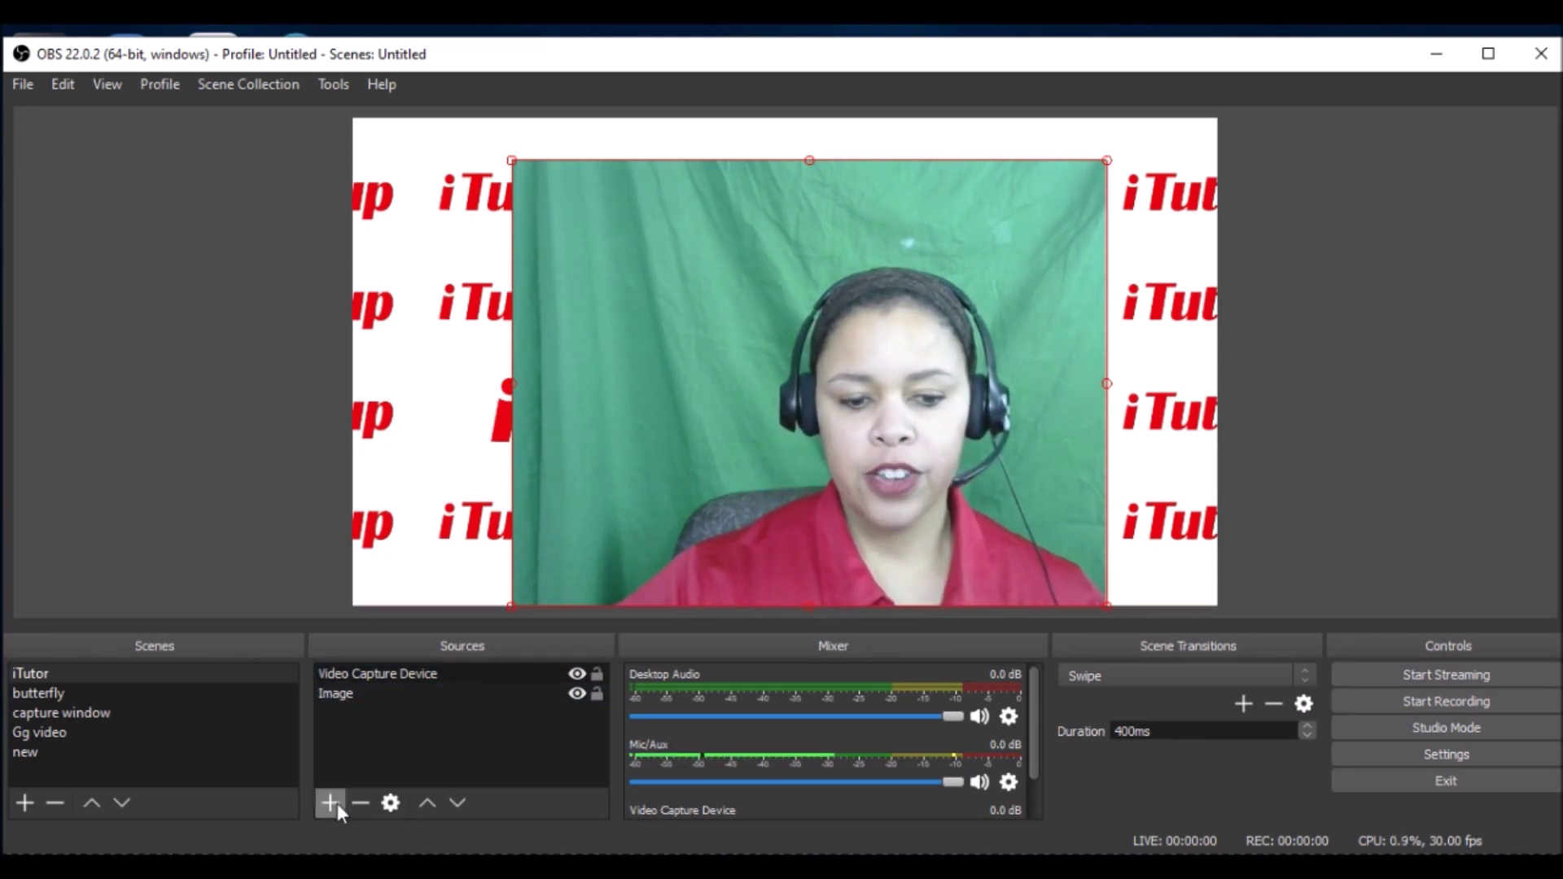
right_click(387, 679)
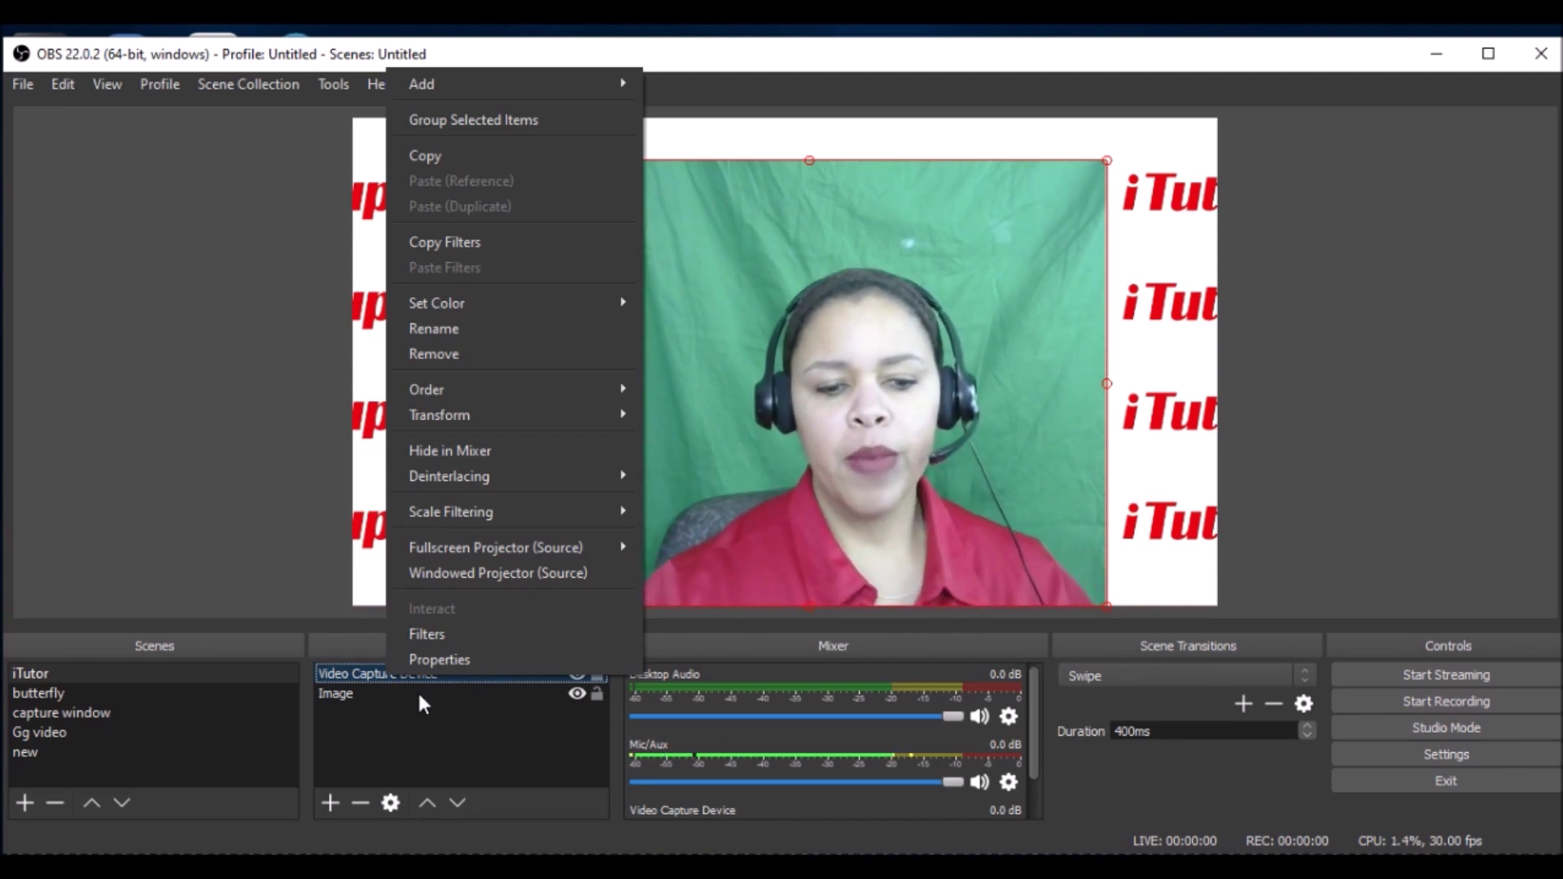
Step: Open the Filters window for Video Capture Device, which lists its Chroma Key filter
click(428, 635)
click(238, 583)
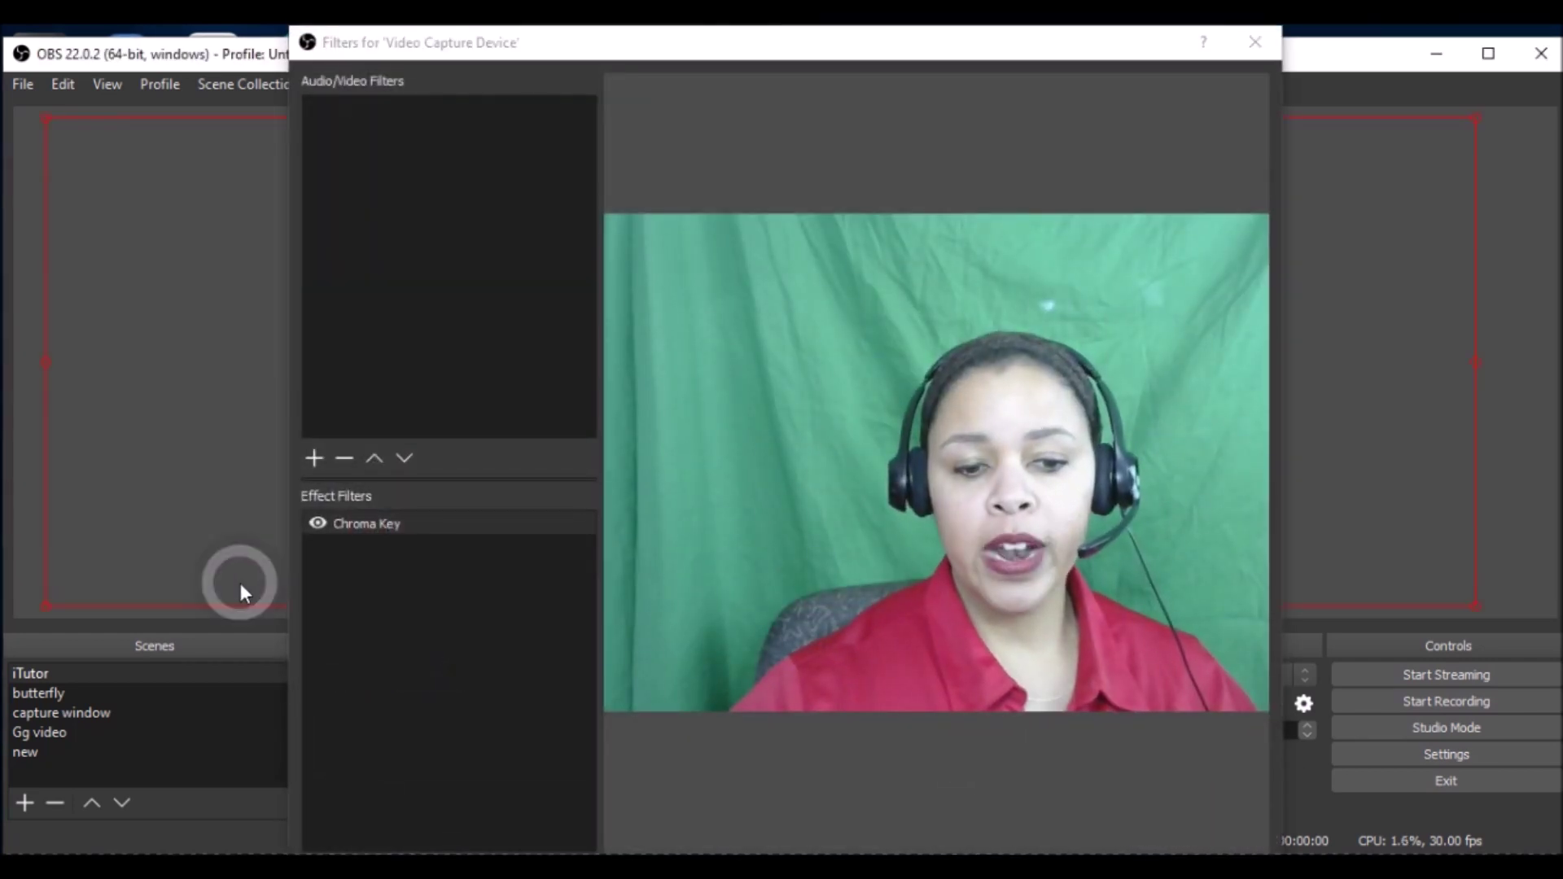
click(241, 676)
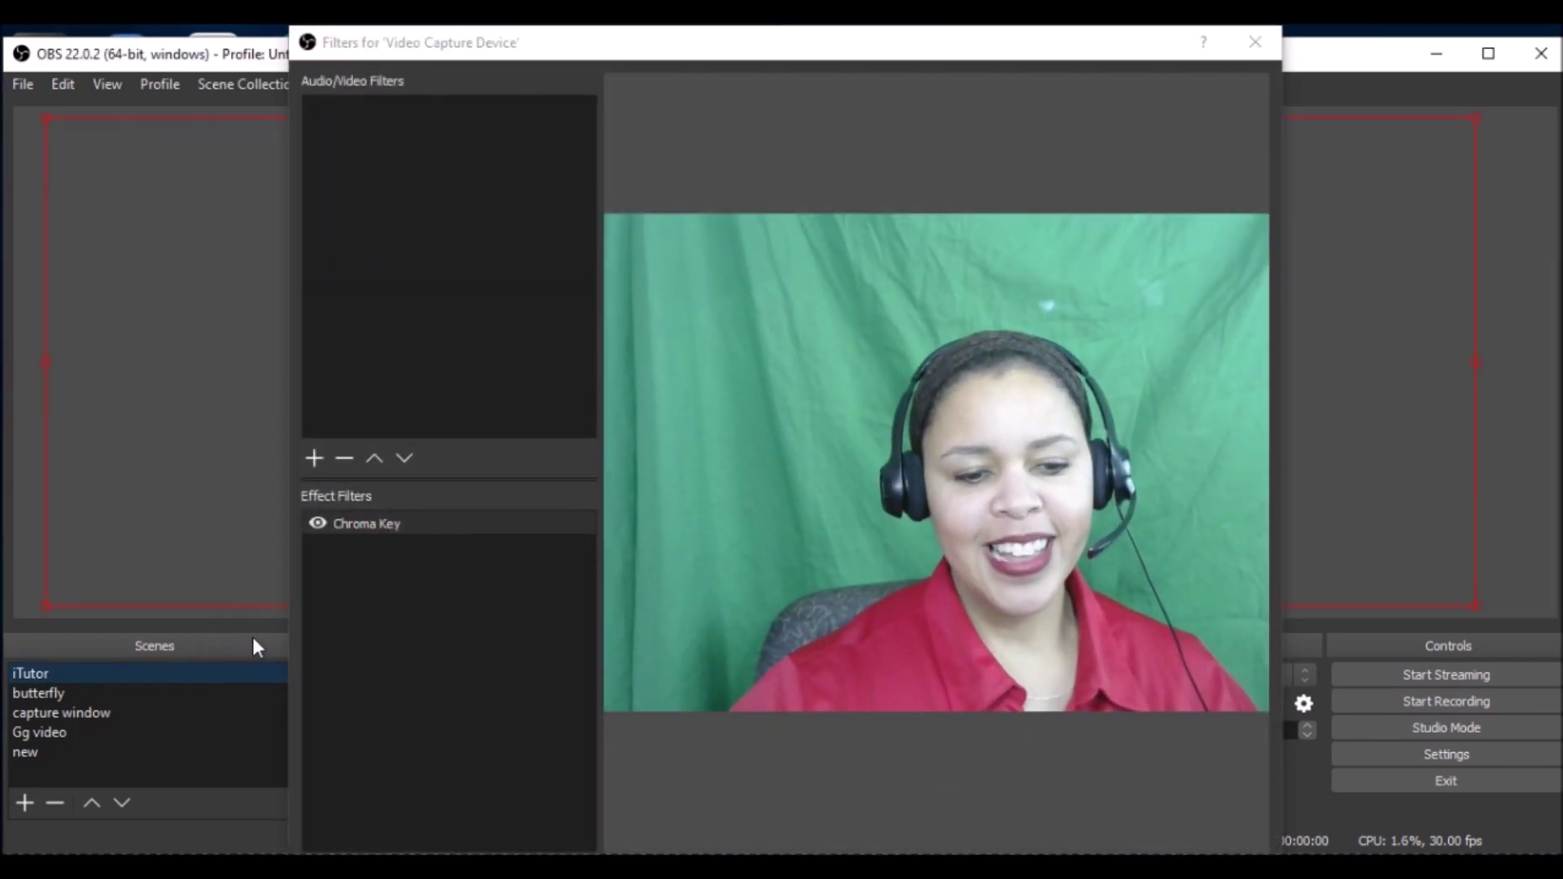
click(1252, 45)
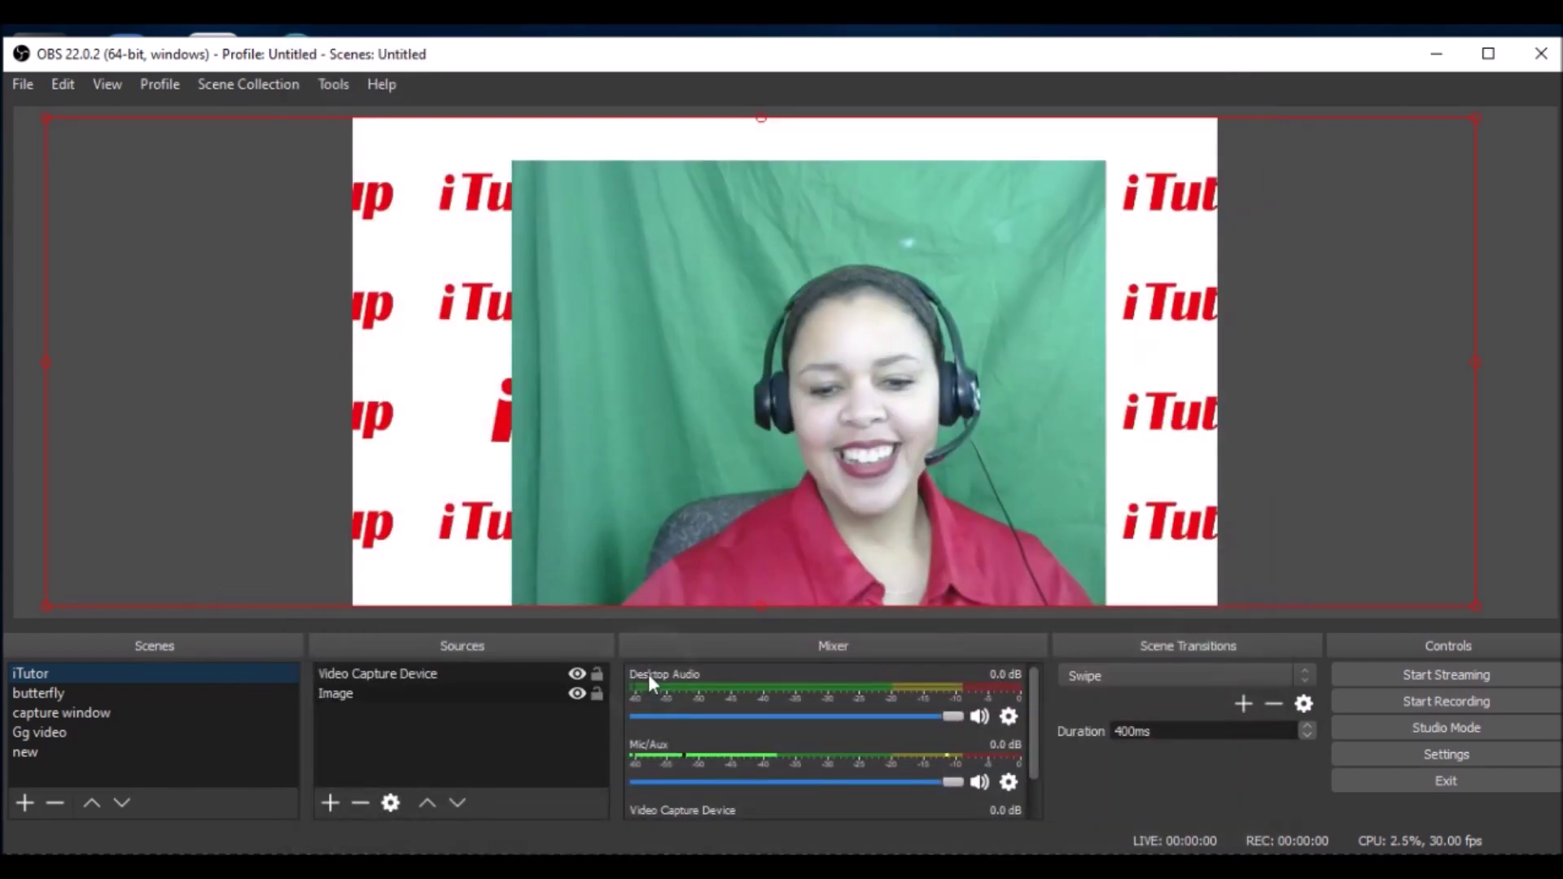
right_click(430, 671)
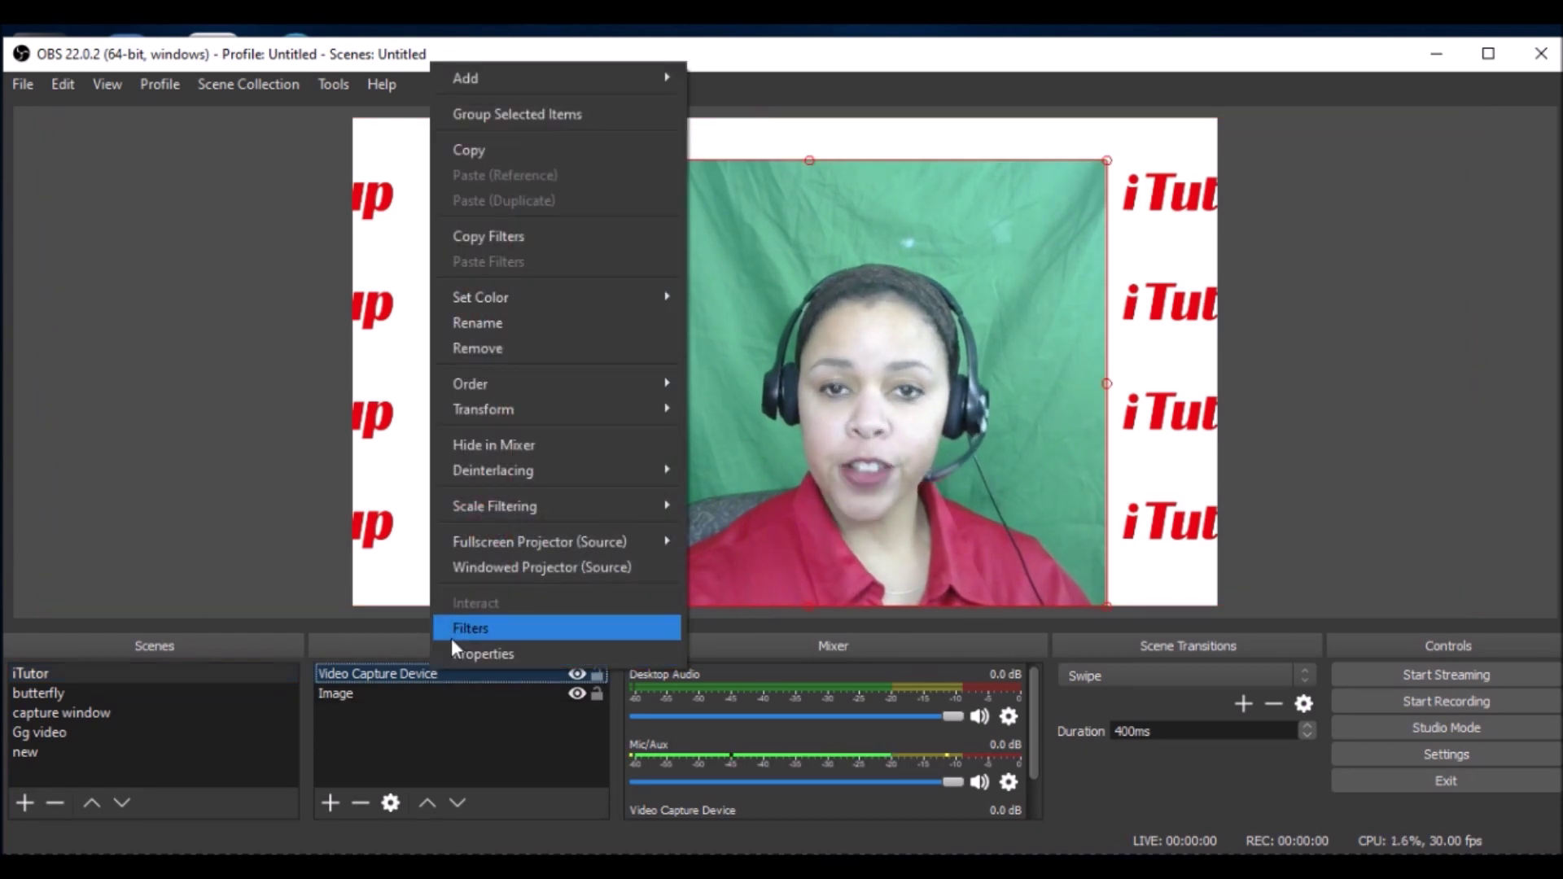
click(454, 637)
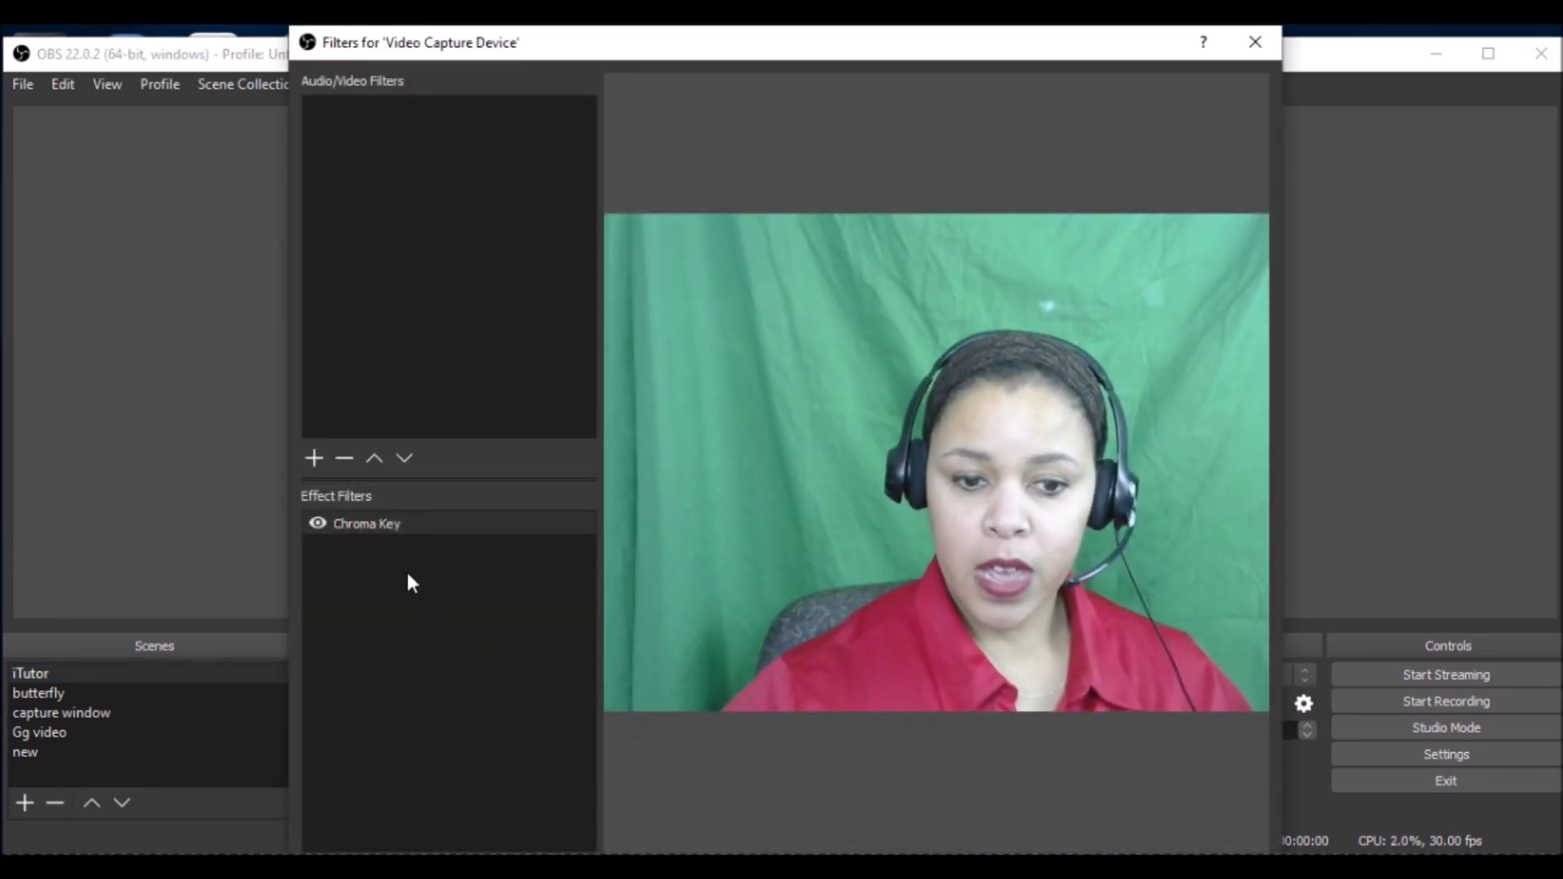
Step: Set the Chroma Key Similarity to 470, leaving Key Color Spill Reduction back at 1
click(377, 527)
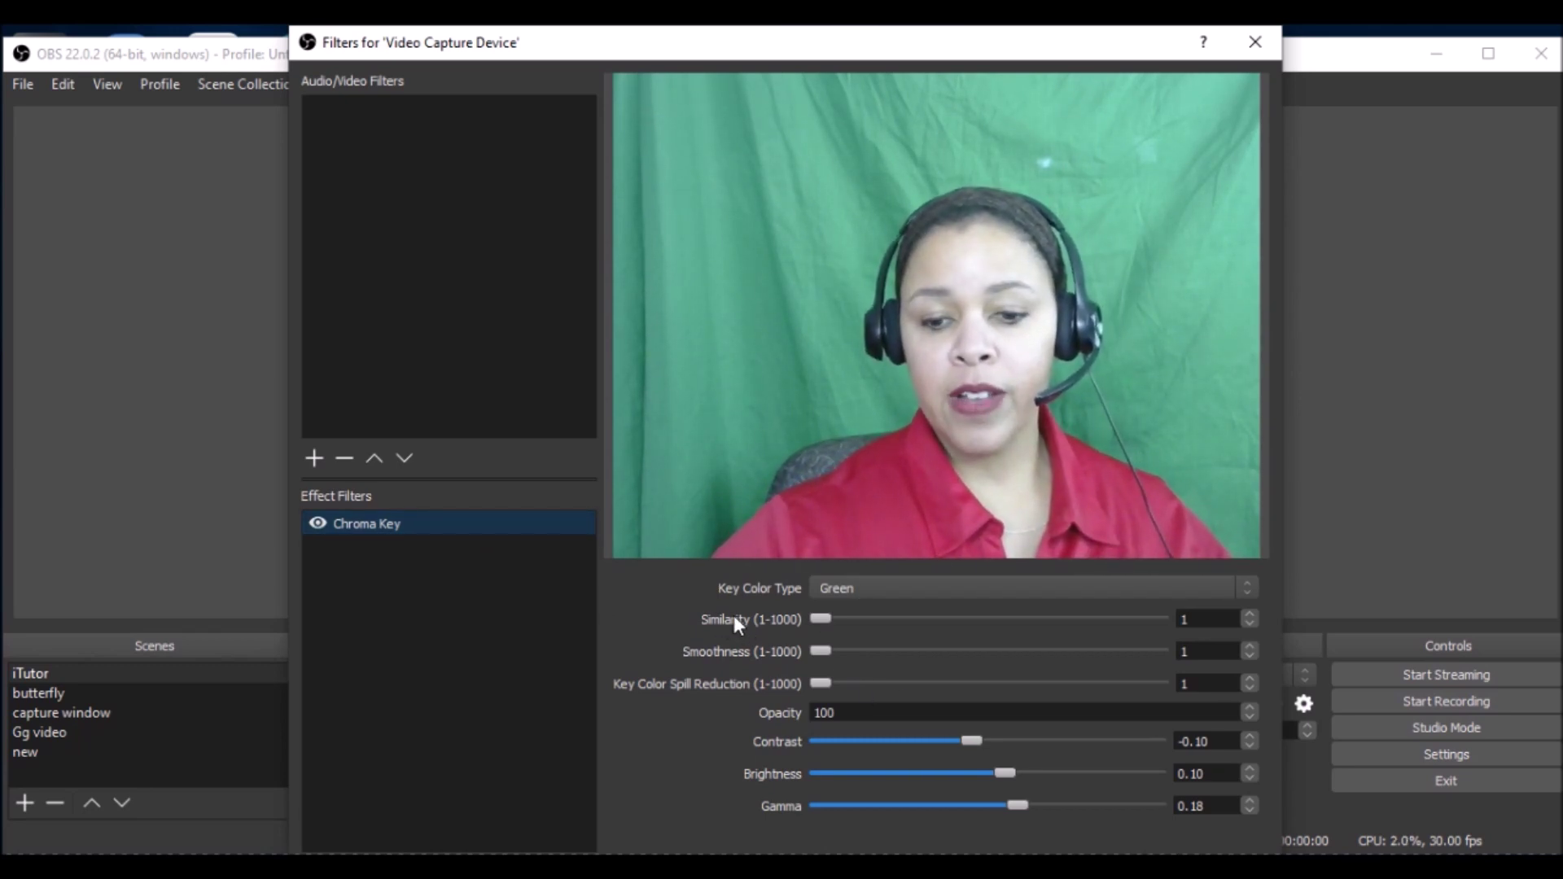
drag(814, 615, 980, 624)
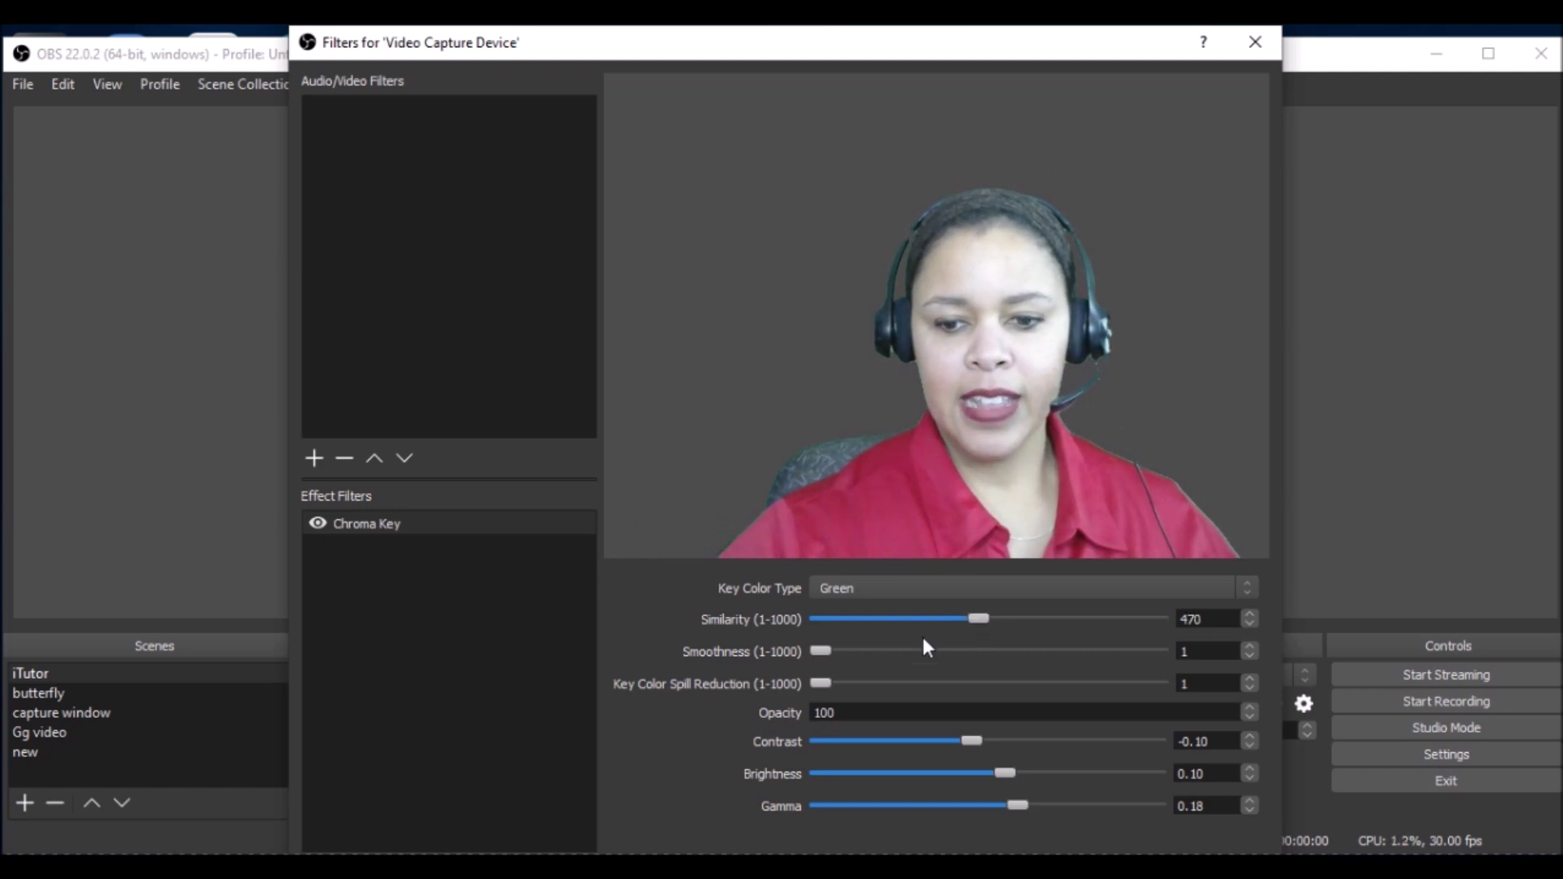
mouse_move(825, 651)
mouse_down()
mouse_move(868, 652)
mouse_move(824, 652)
mouse_up()
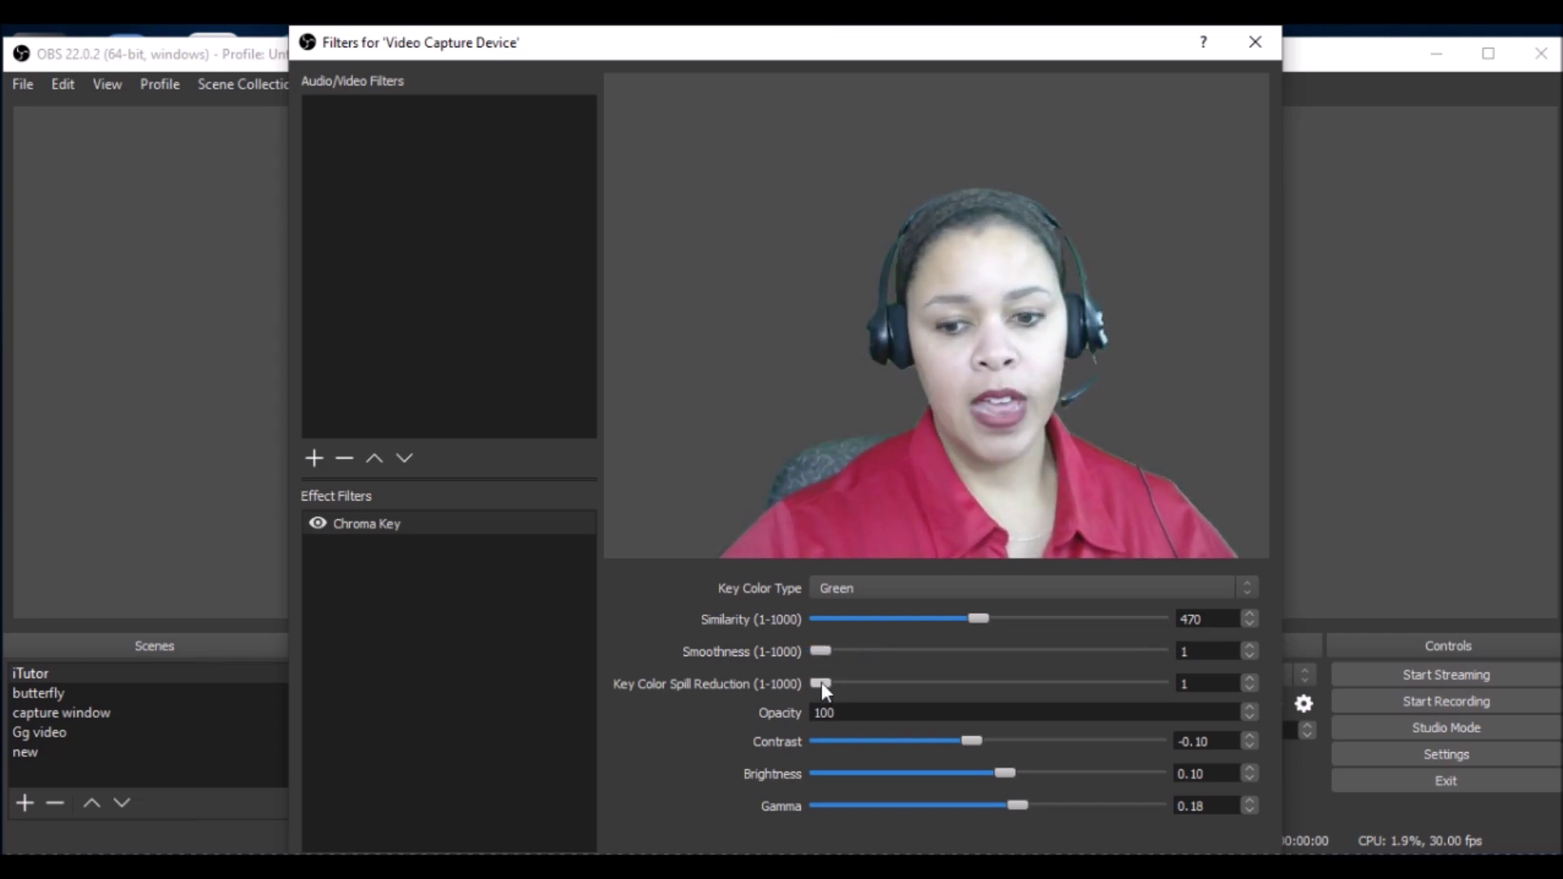
drag(819, 681, 938, 676)
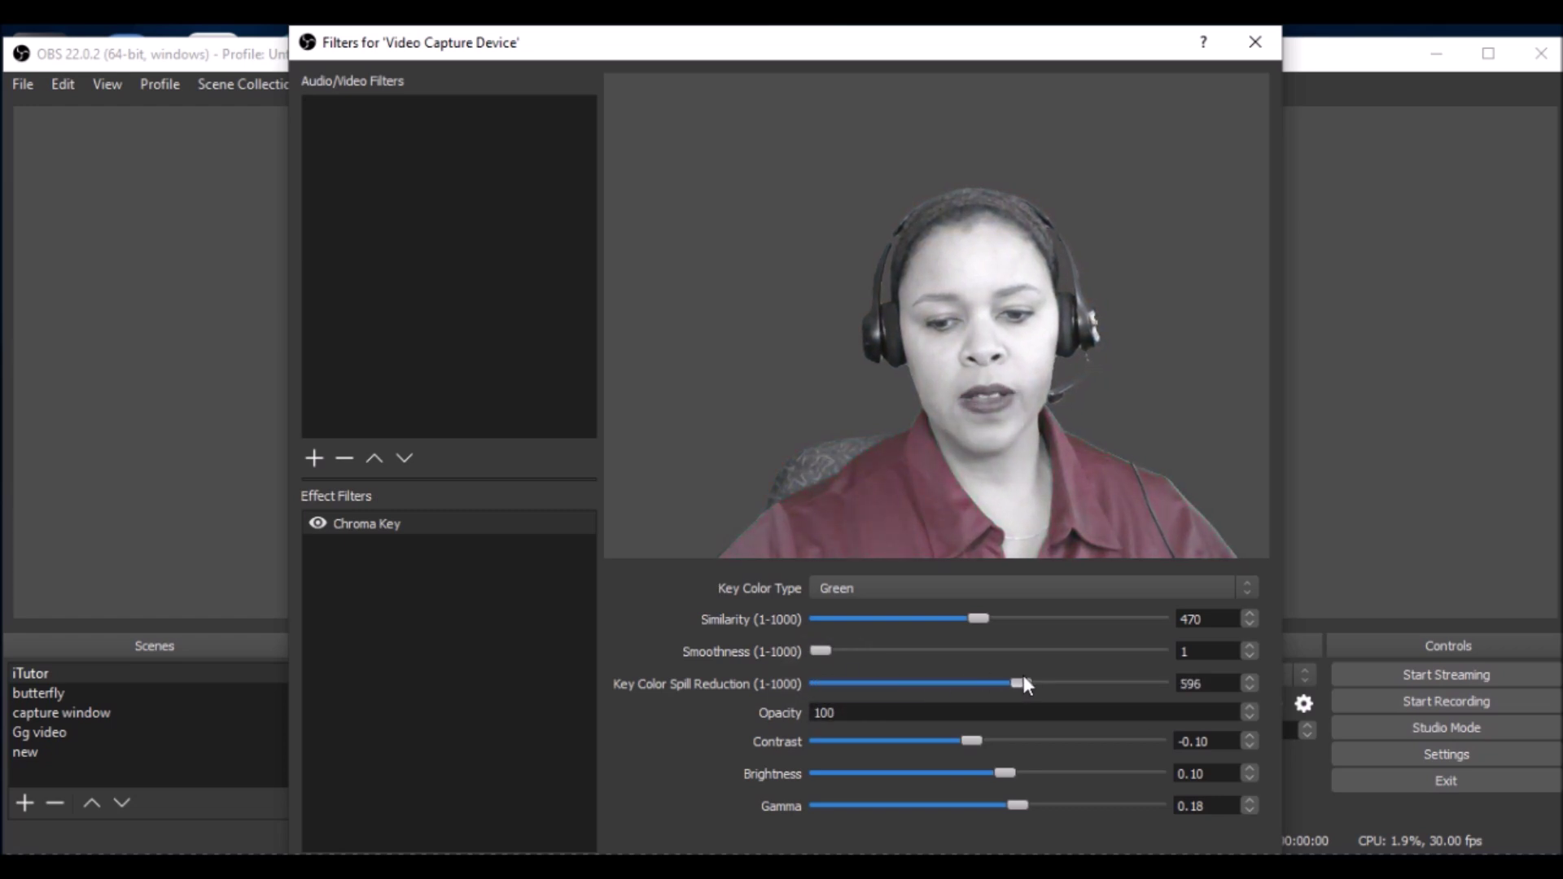
drag(1137, 686, 879, 699)
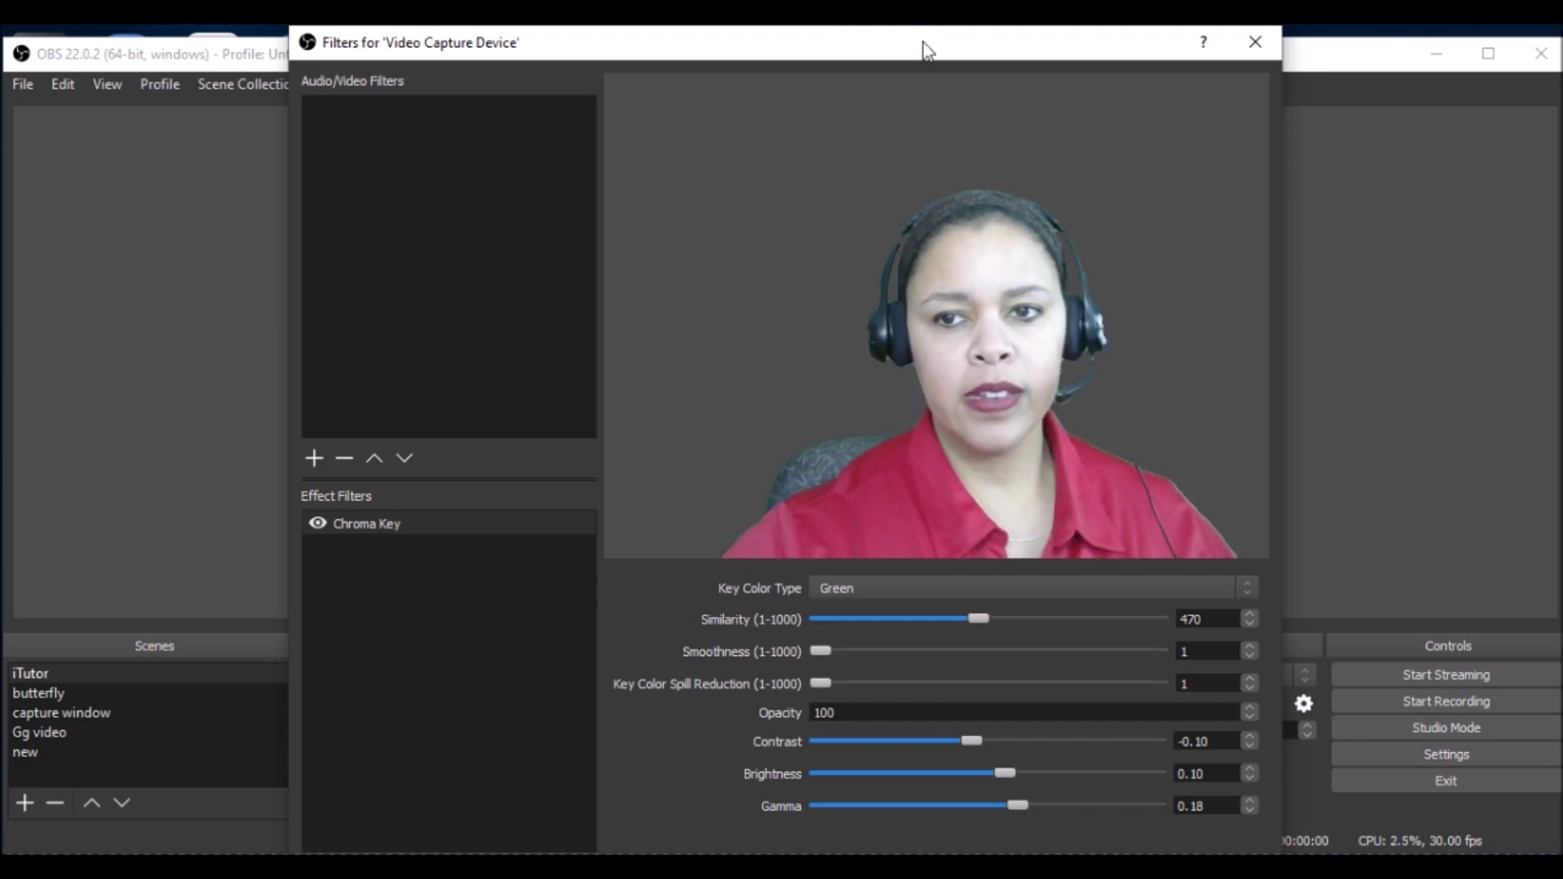
drag(927, 37, 915, 79)
Step: Close the Filters dialog for Video Capture Device
click(1223, 808)
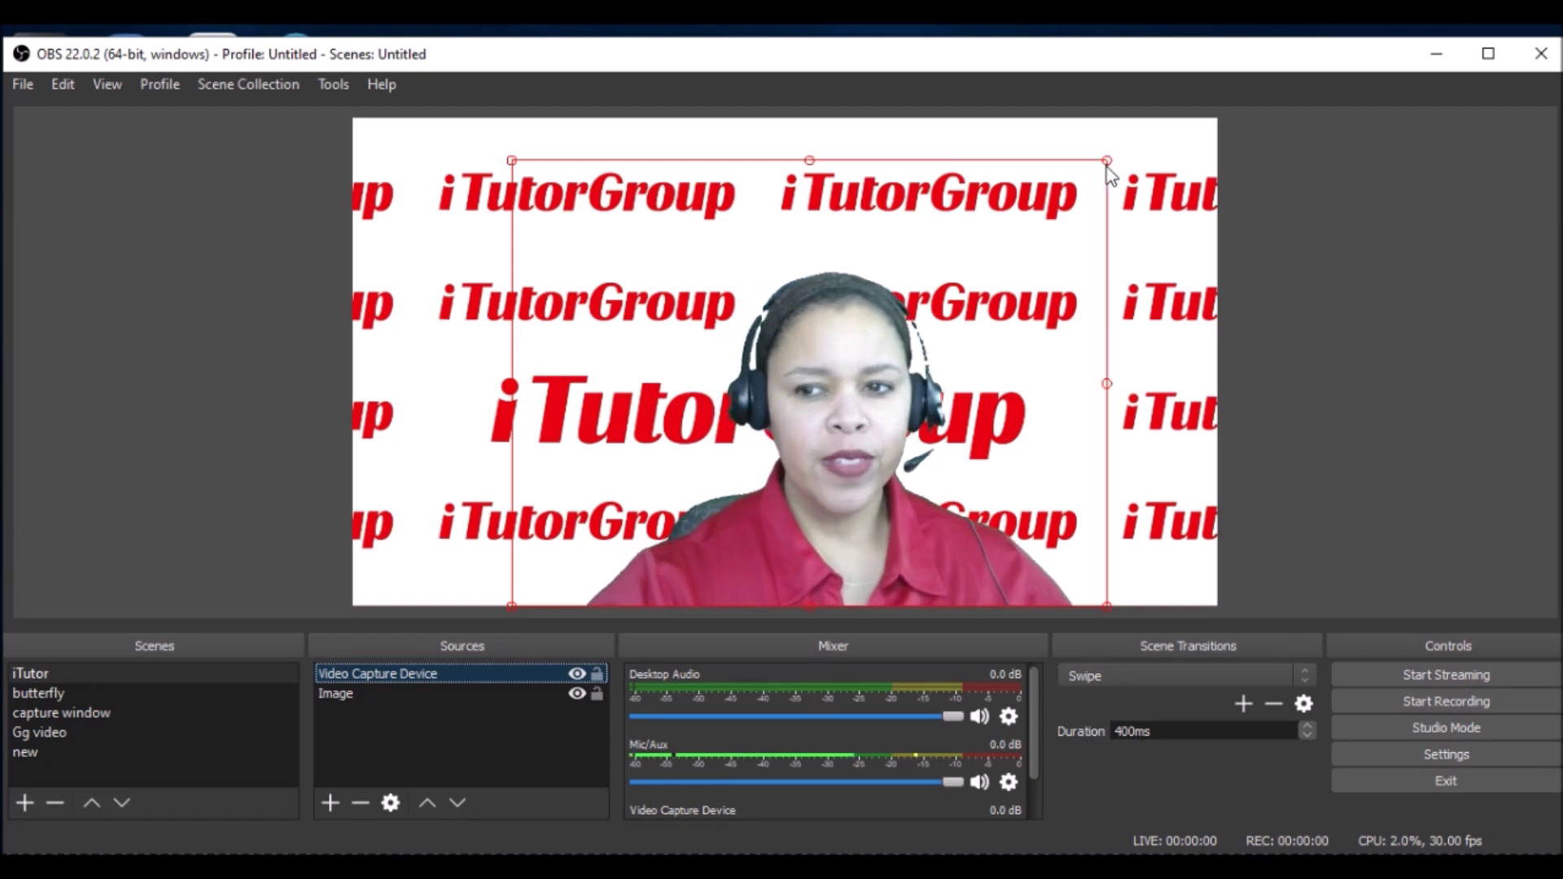
Step: Drag the webcam's corner handles to make it a smaller overlay near the backdrop's centre
drag(1106, 161, 1079, 186)
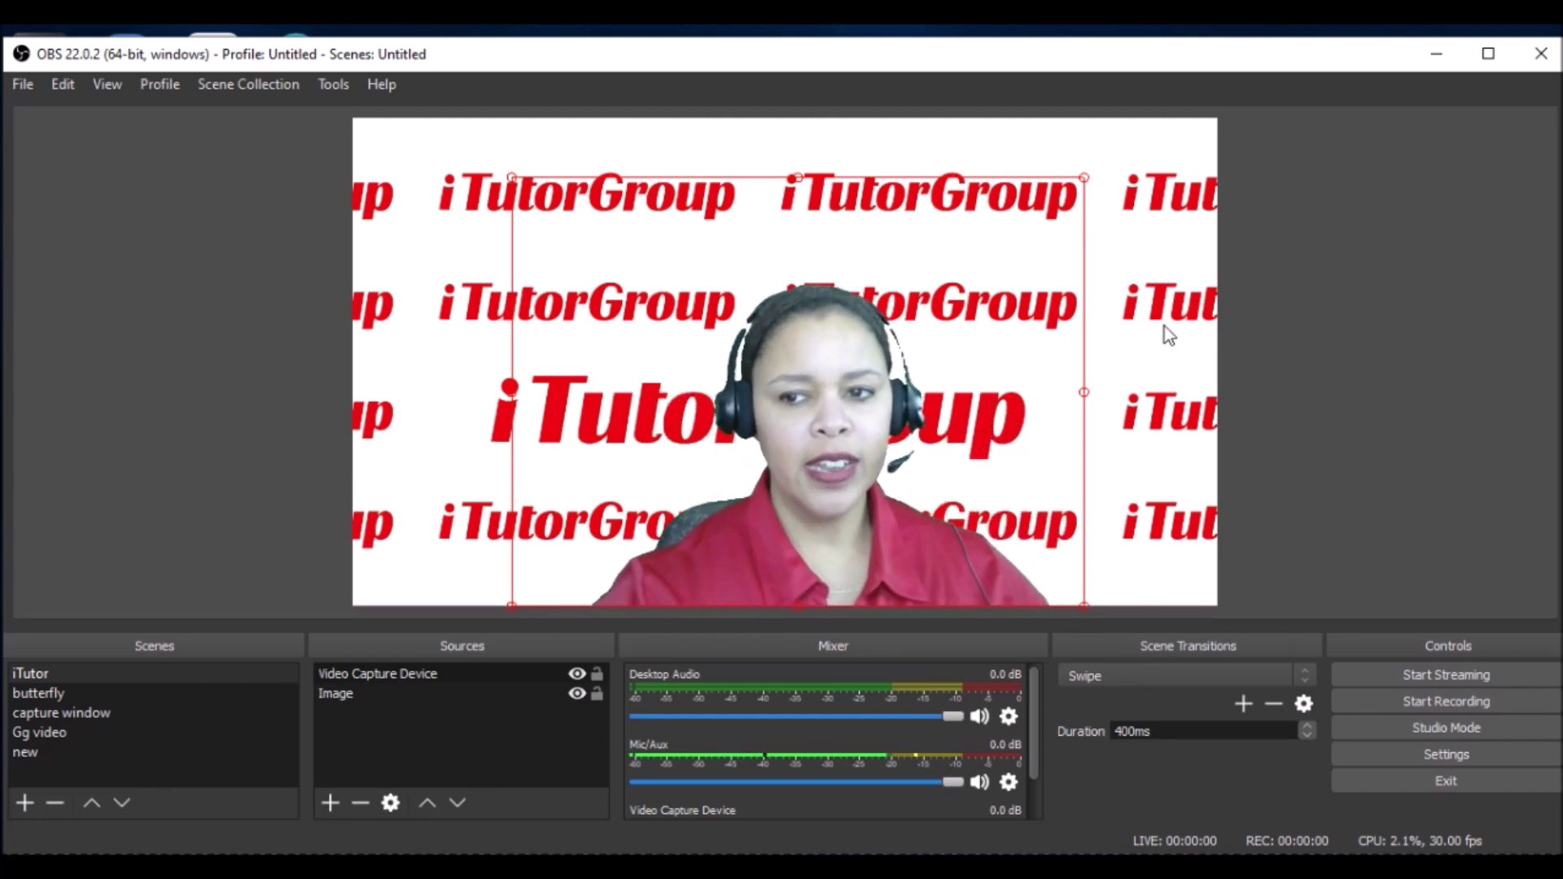
drag(1093, 172, 1153, 127)
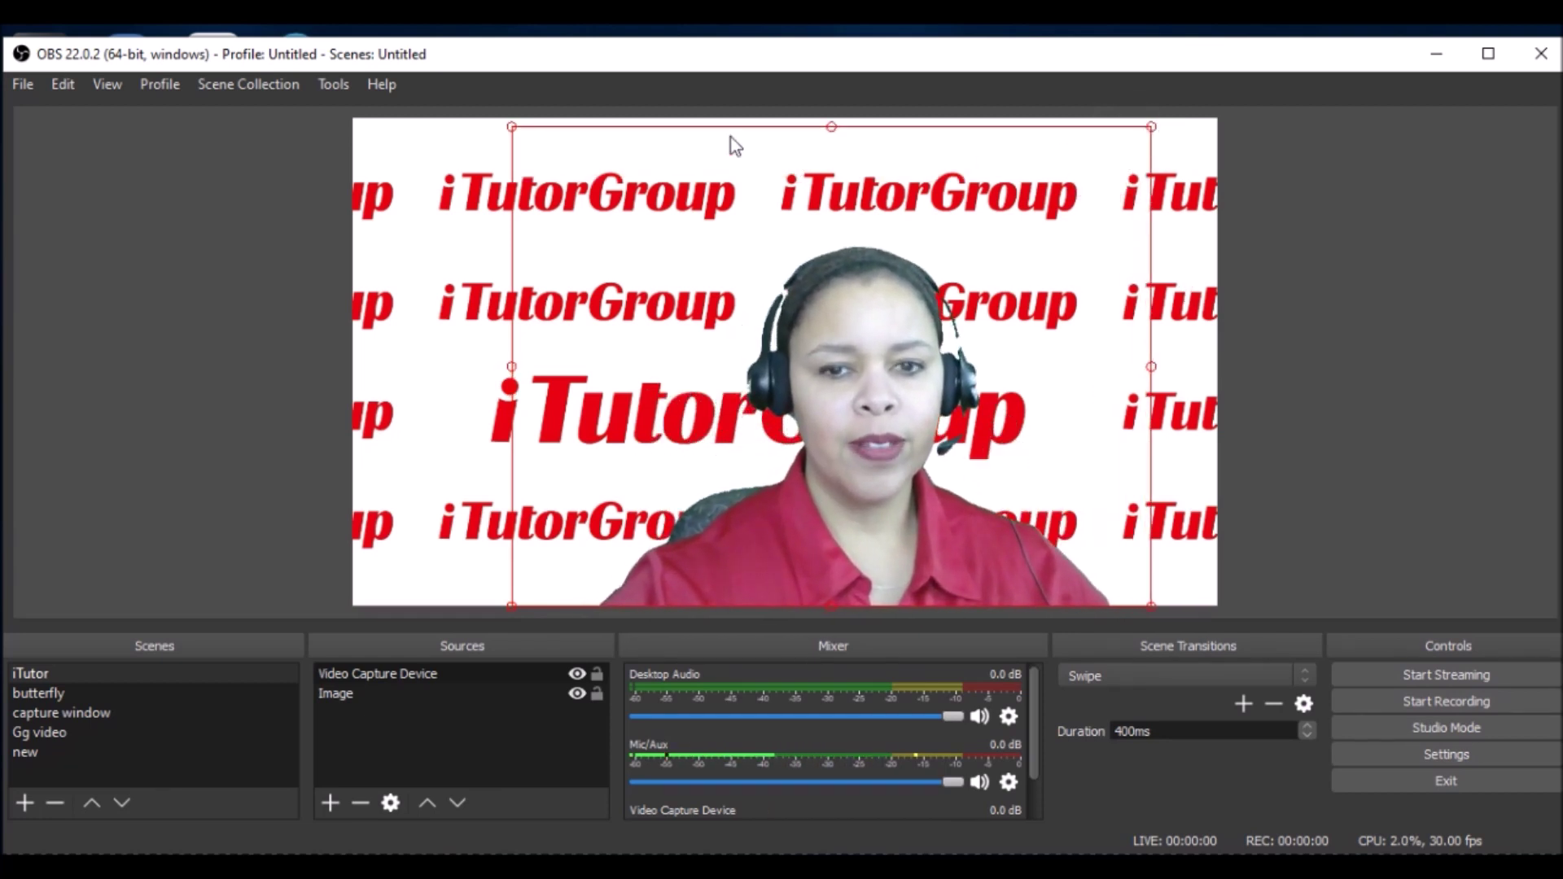
drag(511, 128, 485, 138)
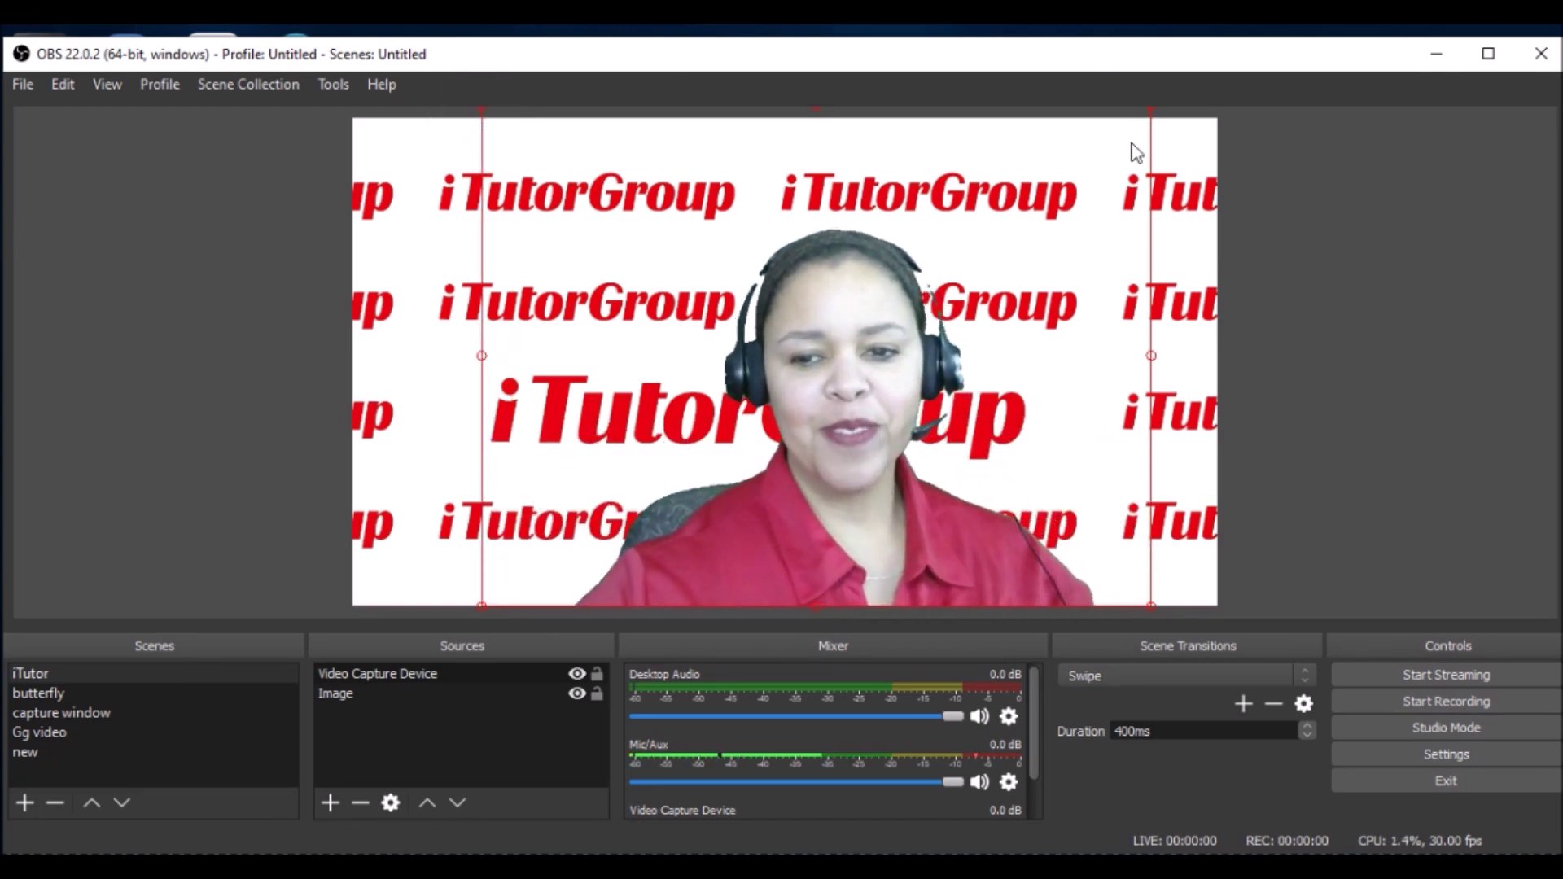
drag(1154, 112, 1043, 277)
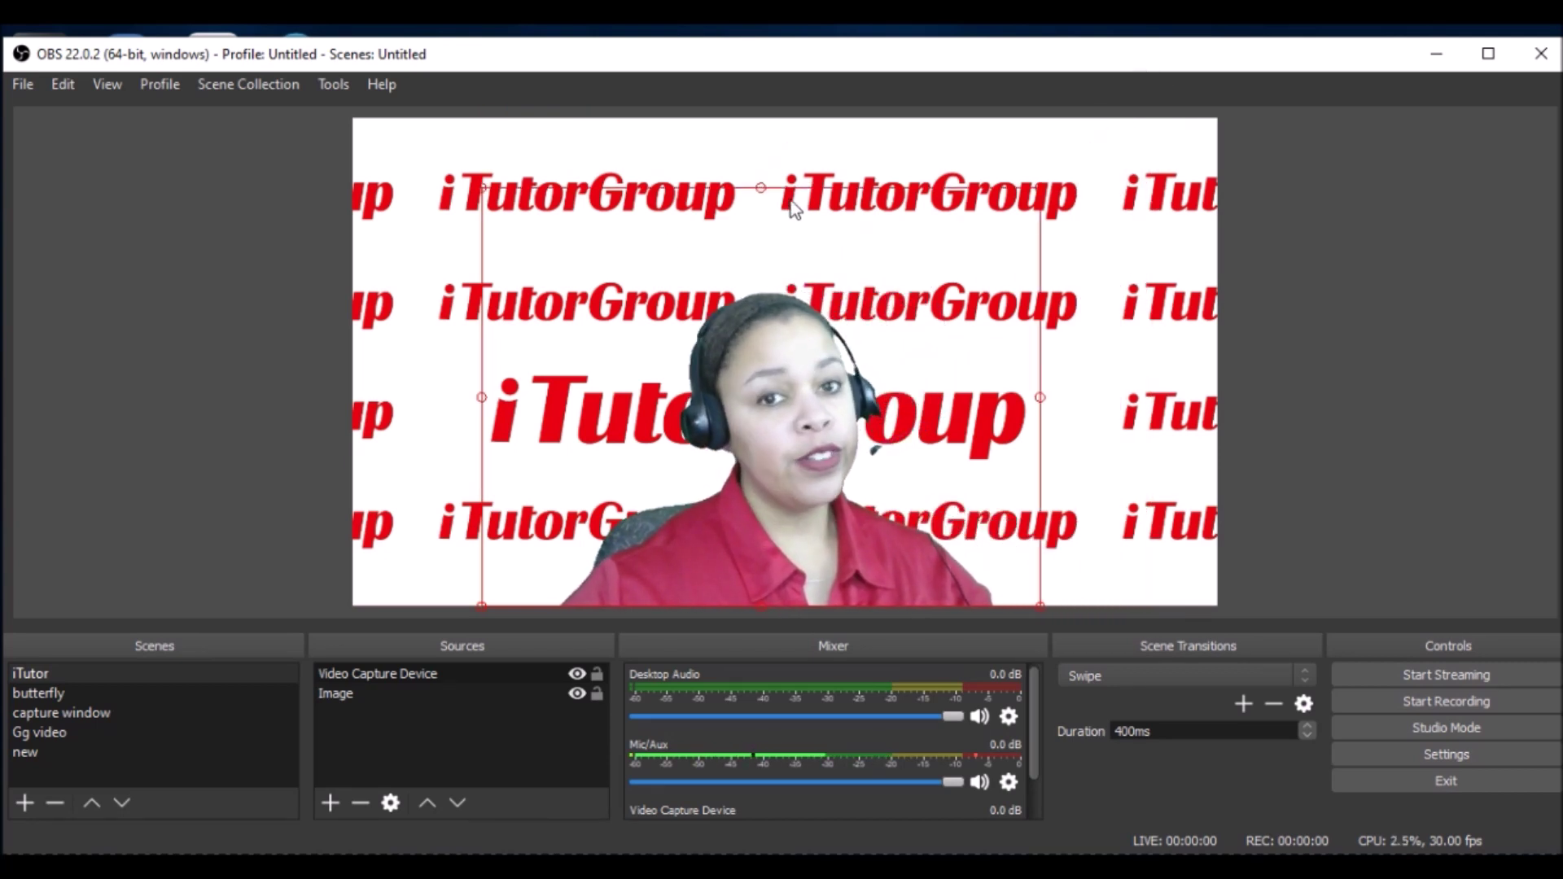